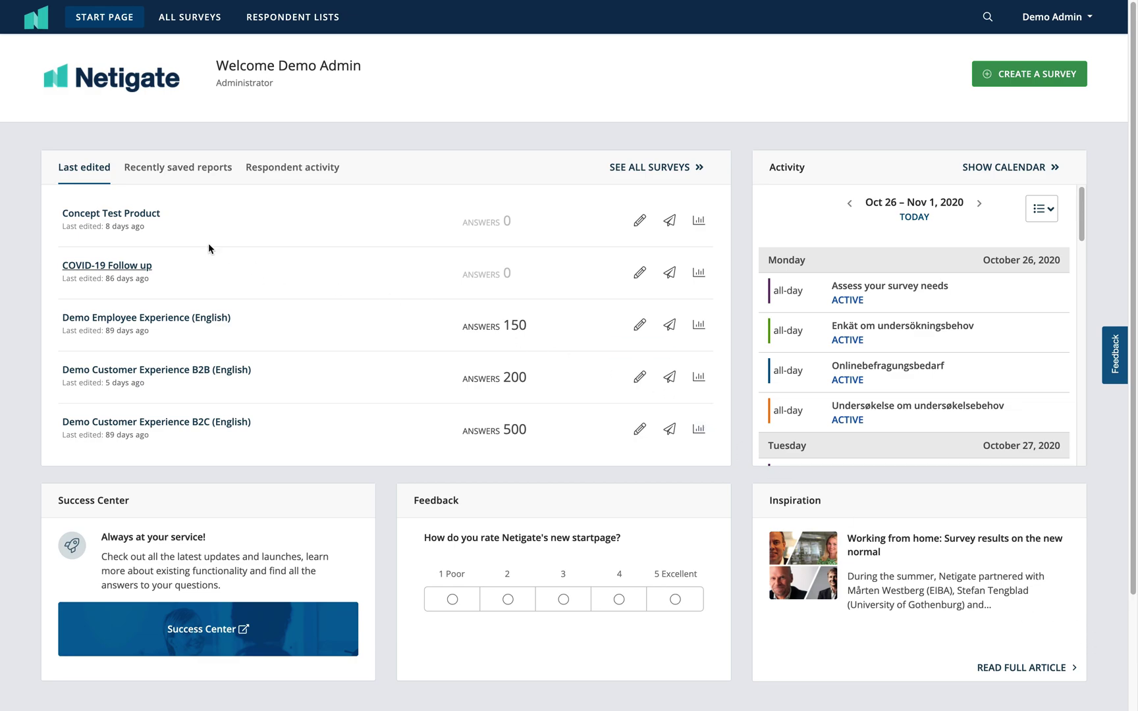
Open the B2B survey's results report, then go back to the start page
left_click(89, 181)
left_click(700, 379)
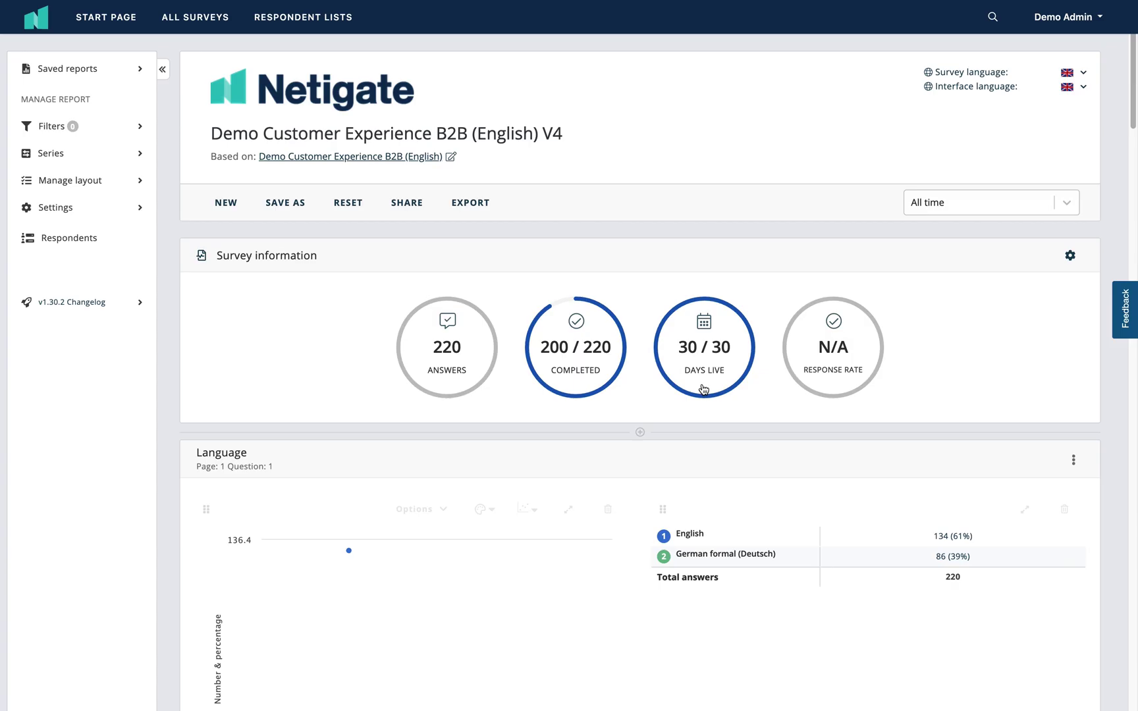
left_click(114, 20)
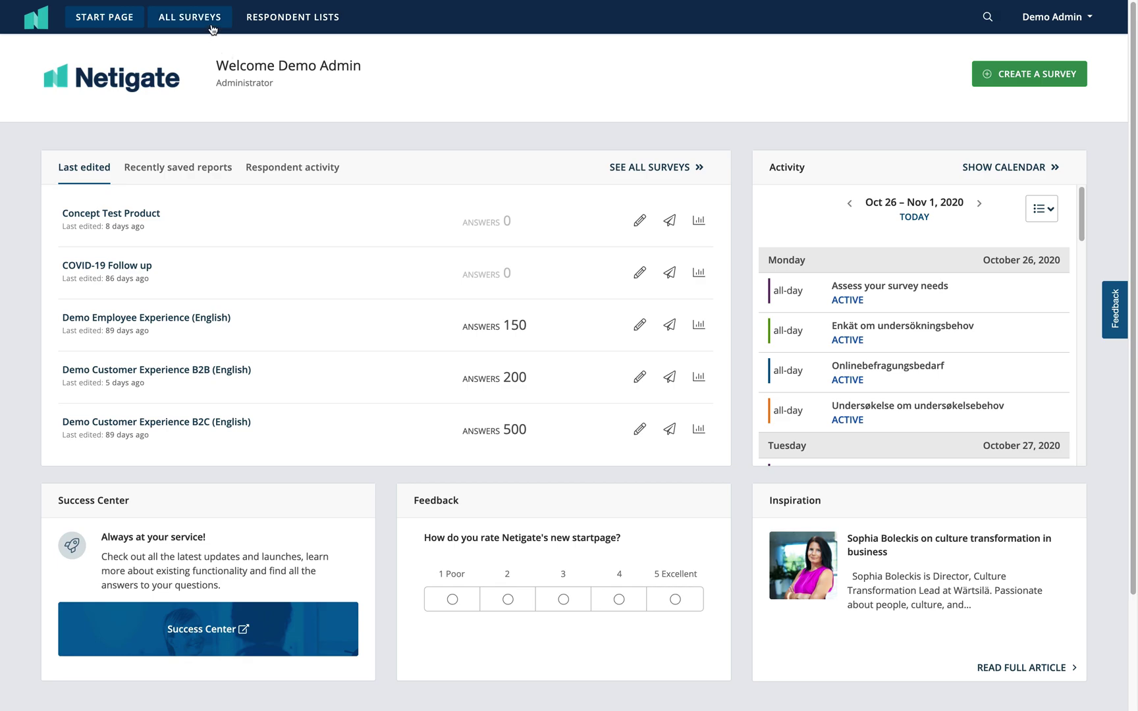
Show the All surveys list and scroll through its 15 surveys
left_click(209, 26)
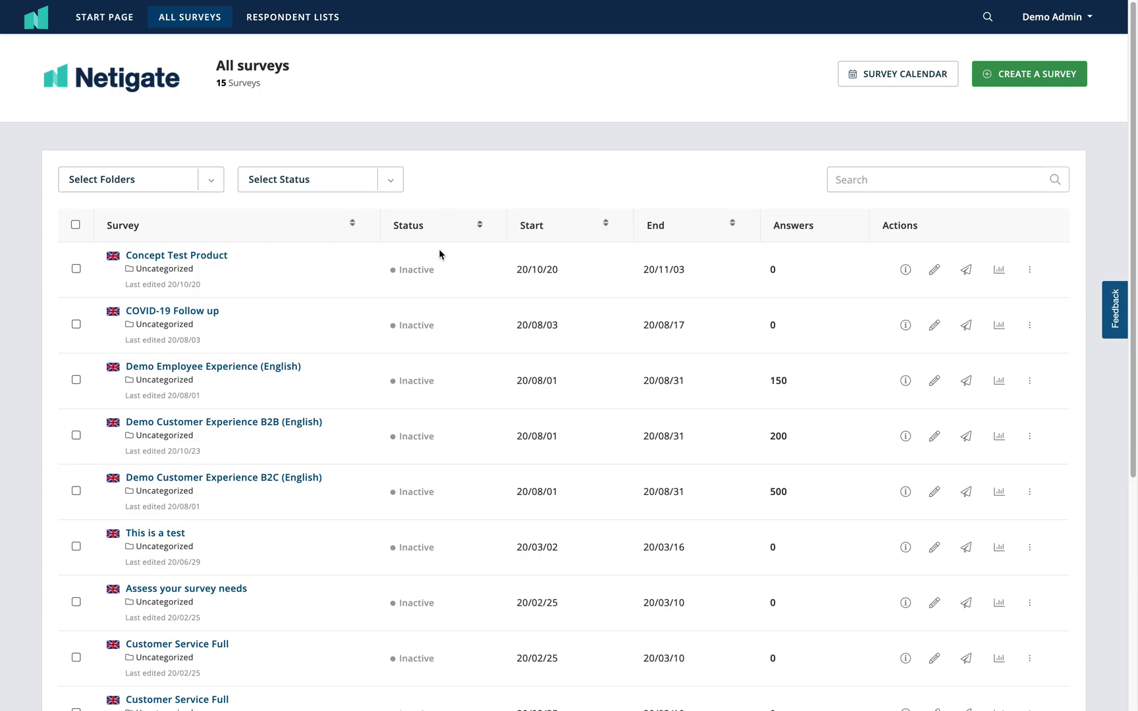
scroll(409, 310, "down", 3)
scroll(407, 306, "down", 1)
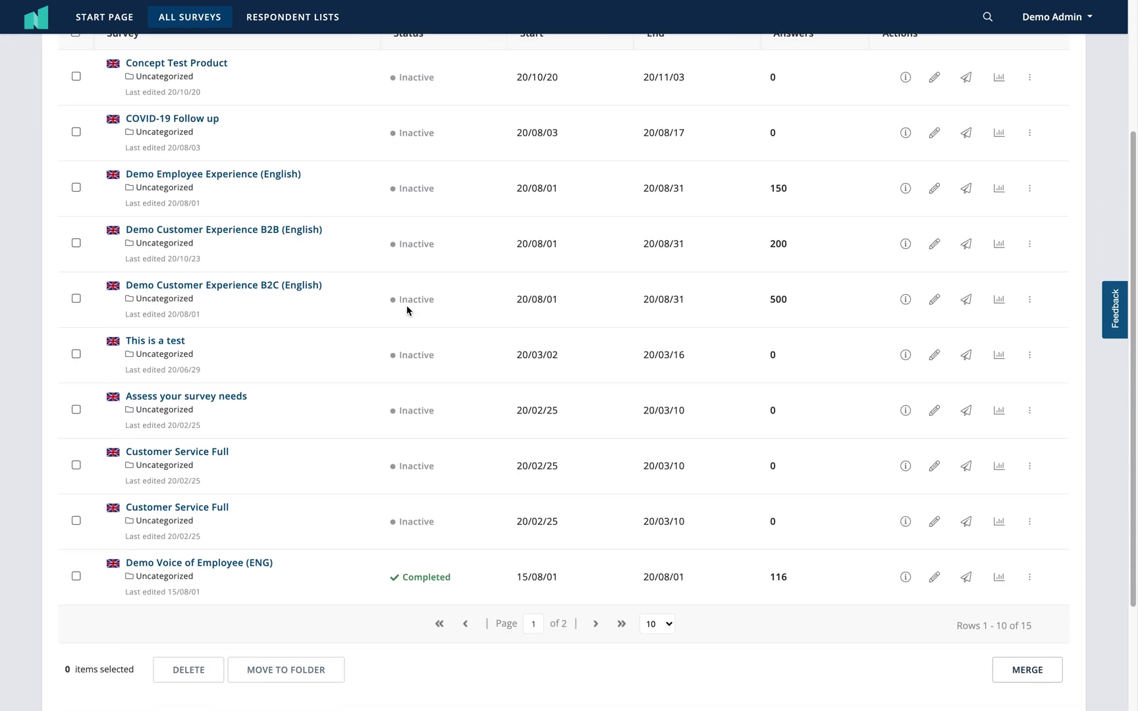
scroll(407, 310, "up", 3)
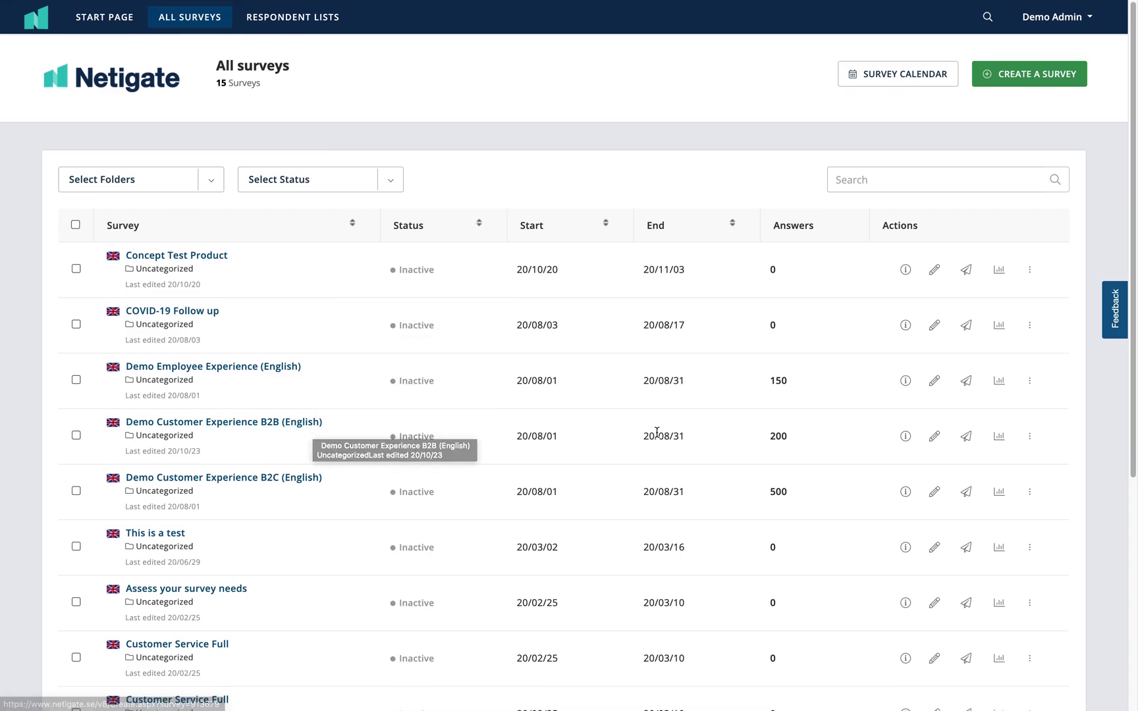
Open the Demo Customer Experience B2B (English) report and check its survey and interface language lists
left_click(1000, 445)
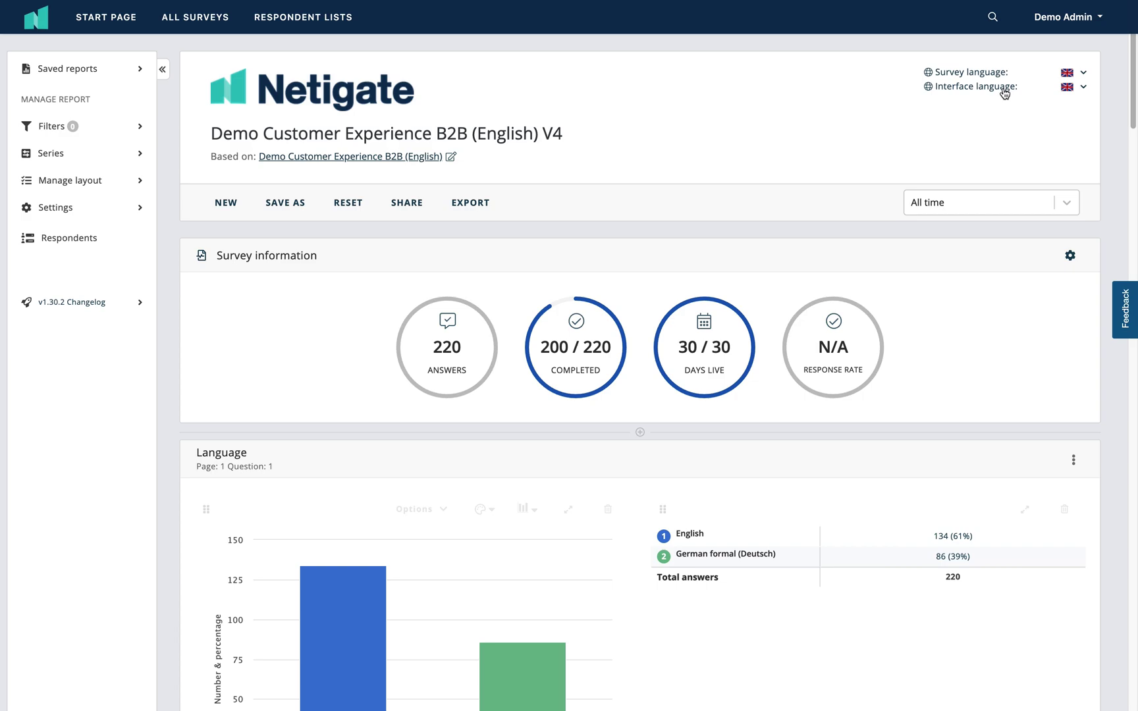
left_click(1083, 75)
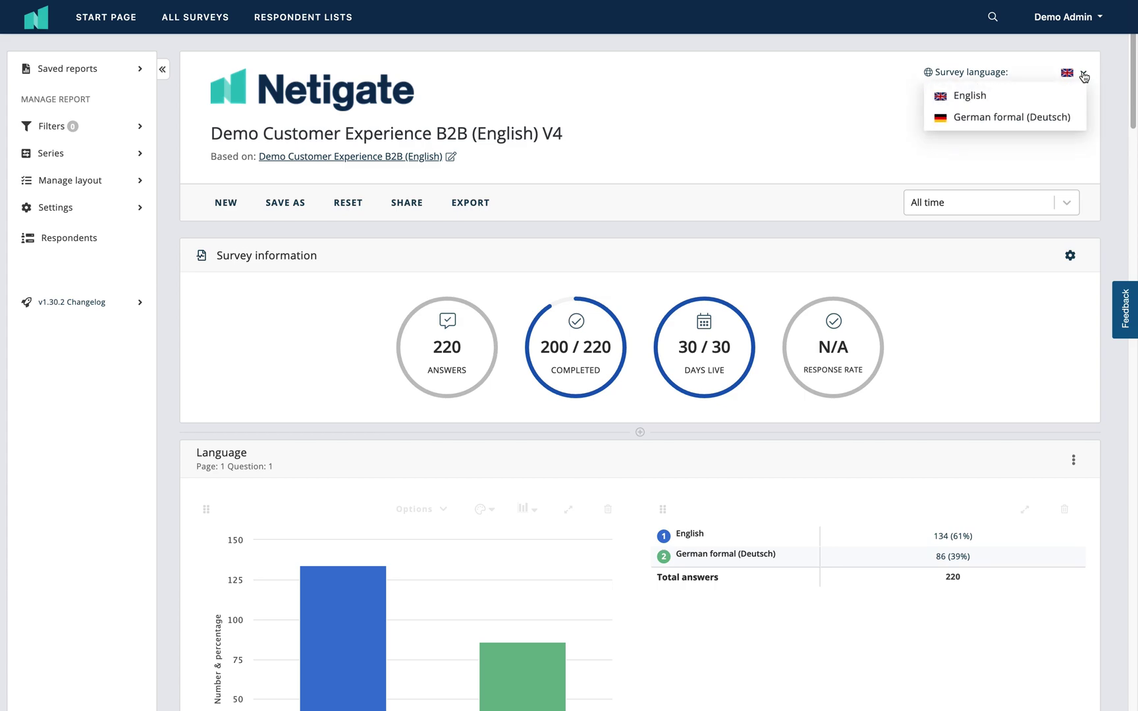
left_click(1084, 76)
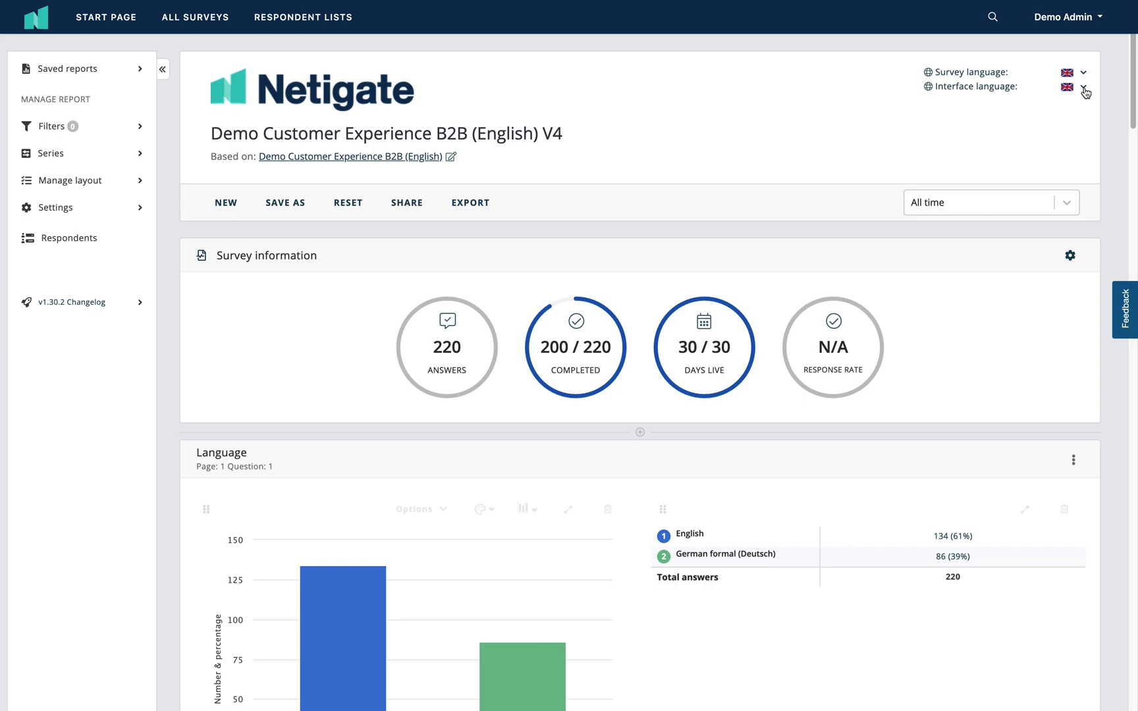
left_click(1085, 89)
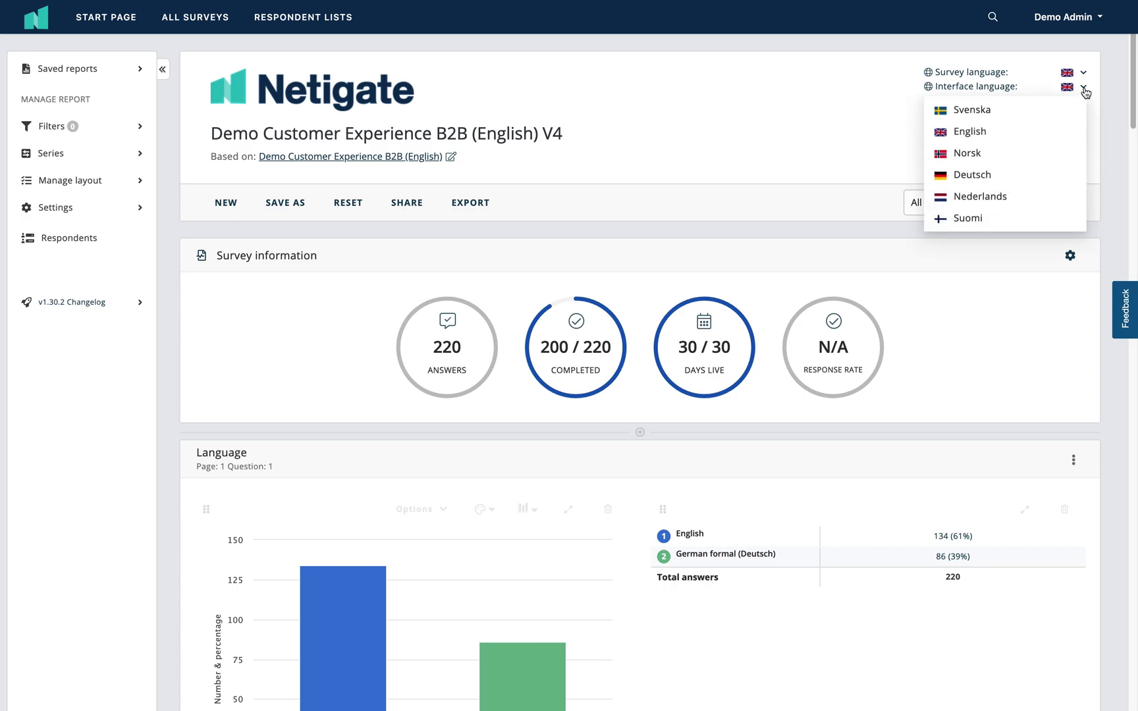
left_click(1085, 89)
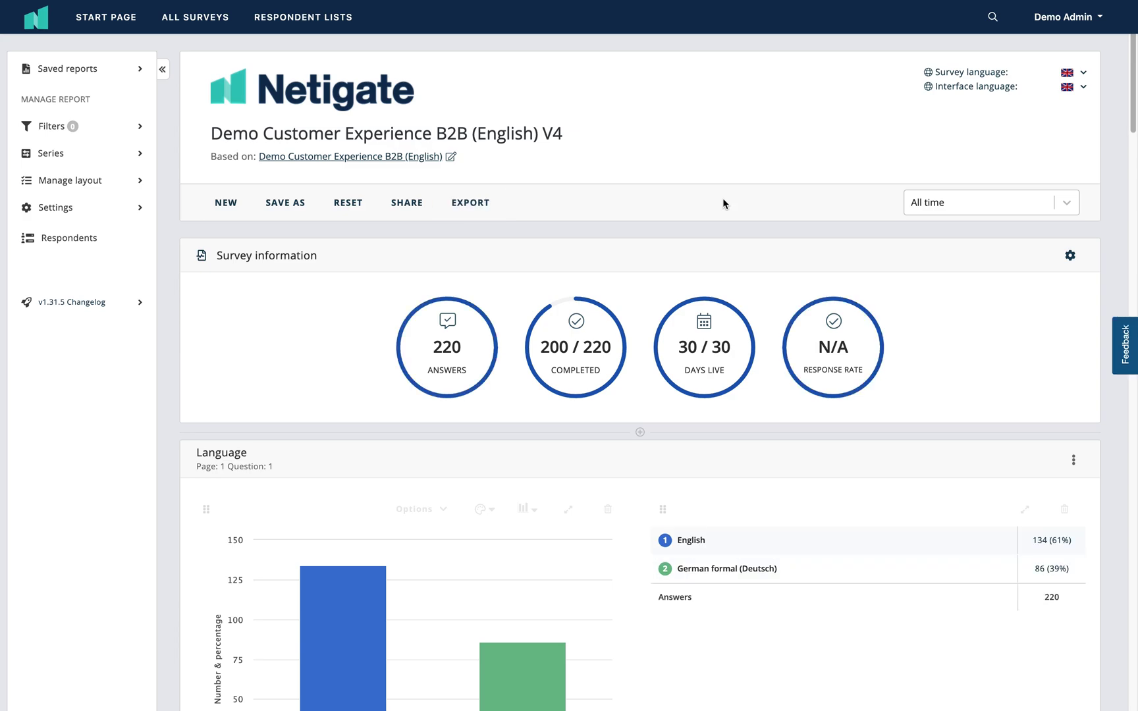
left_click(1068, 206)
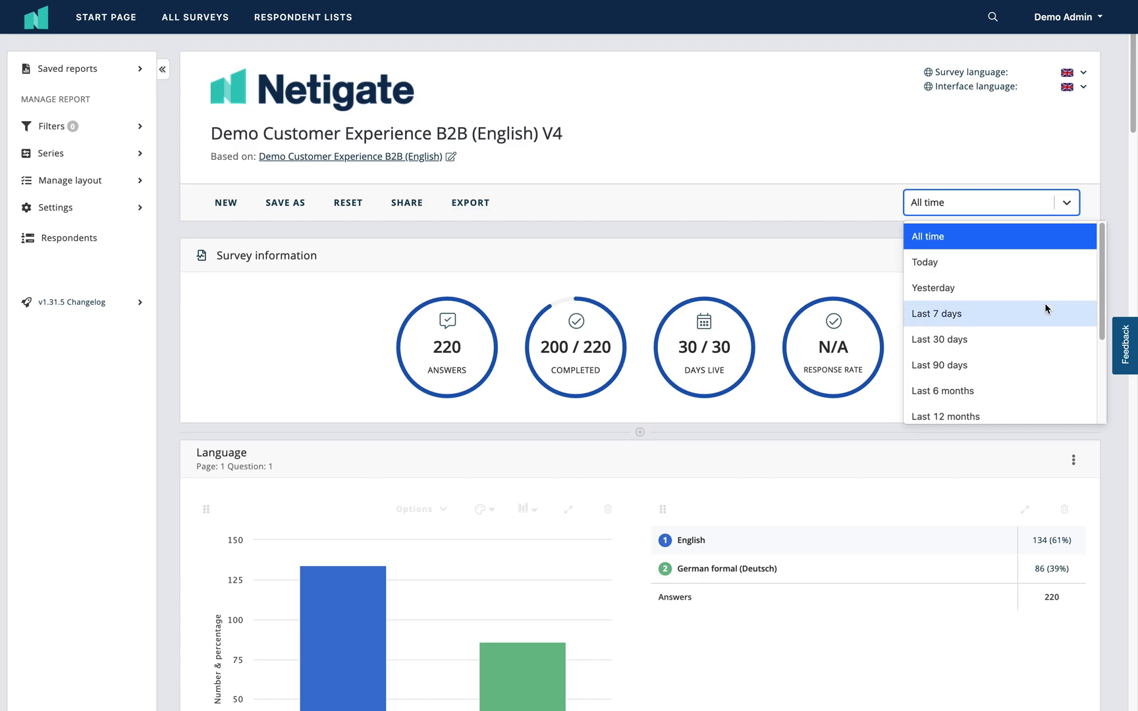
scroll(1049, 307, "down", 3)
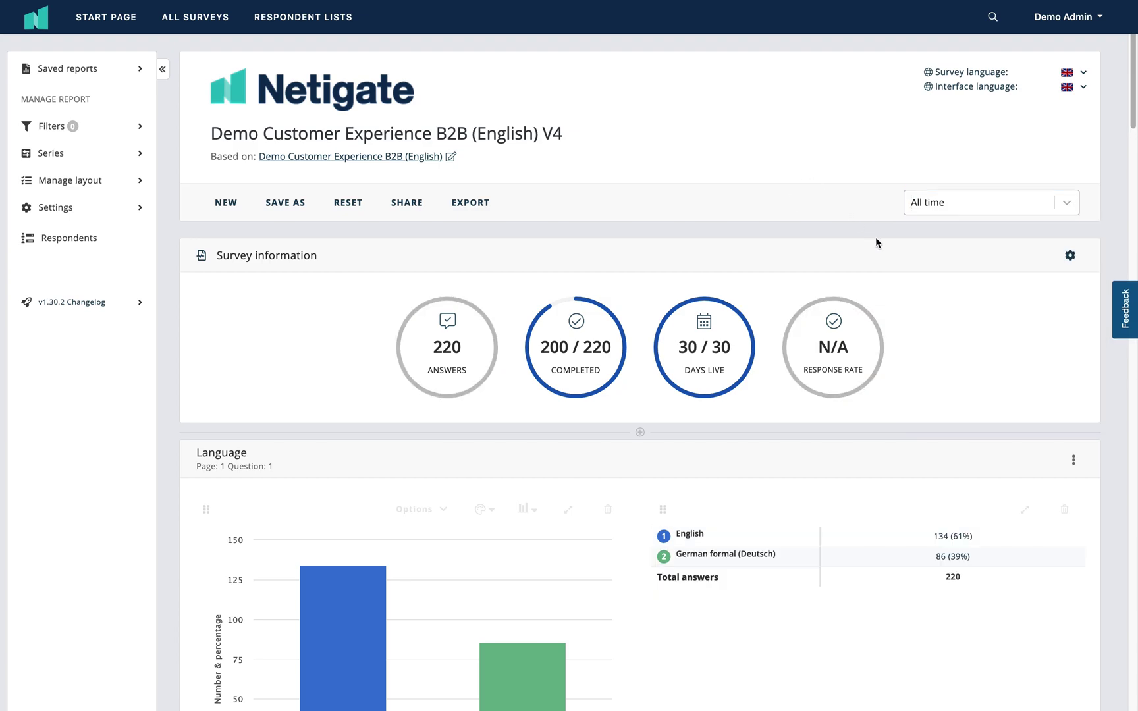
left_click(944, 261)
In the Survey information metrics, tick Response time and Sendouts and untick Response rate
left_click(1071, 256)
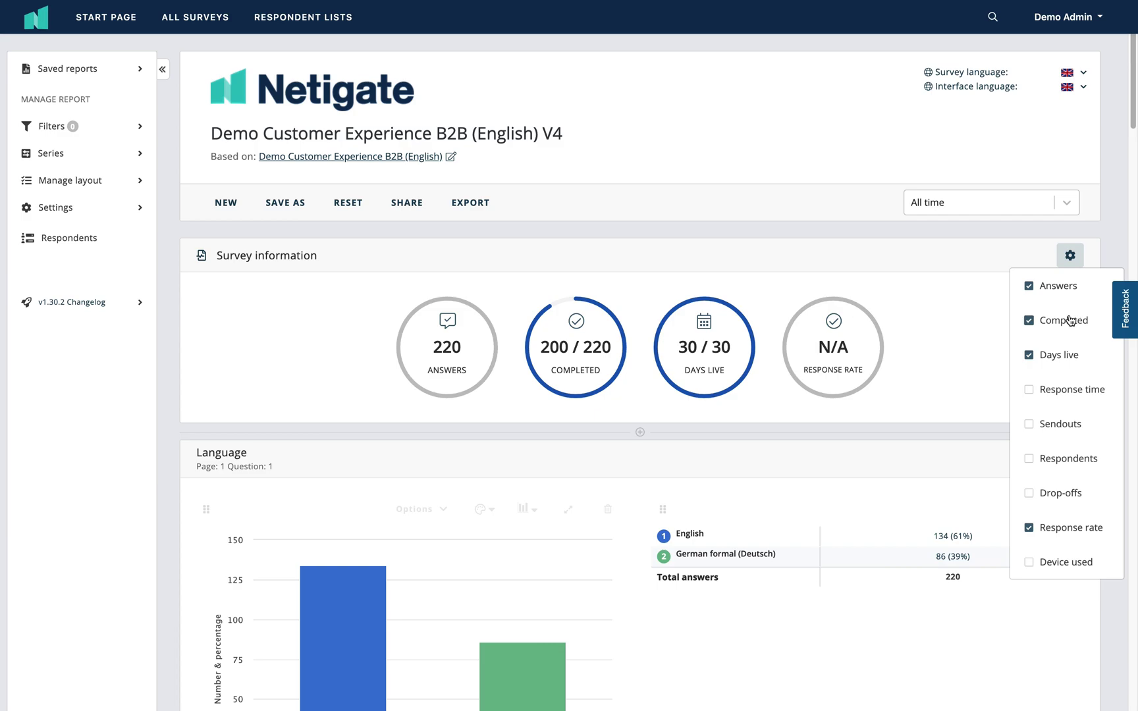
left_click(1076, 394)
left_click(1029, 423)
left_click(1029, 459)
left_click(1029, 493)
left_click(1029, 562)
left_click(1029, 562)
left_click(1029, 528)
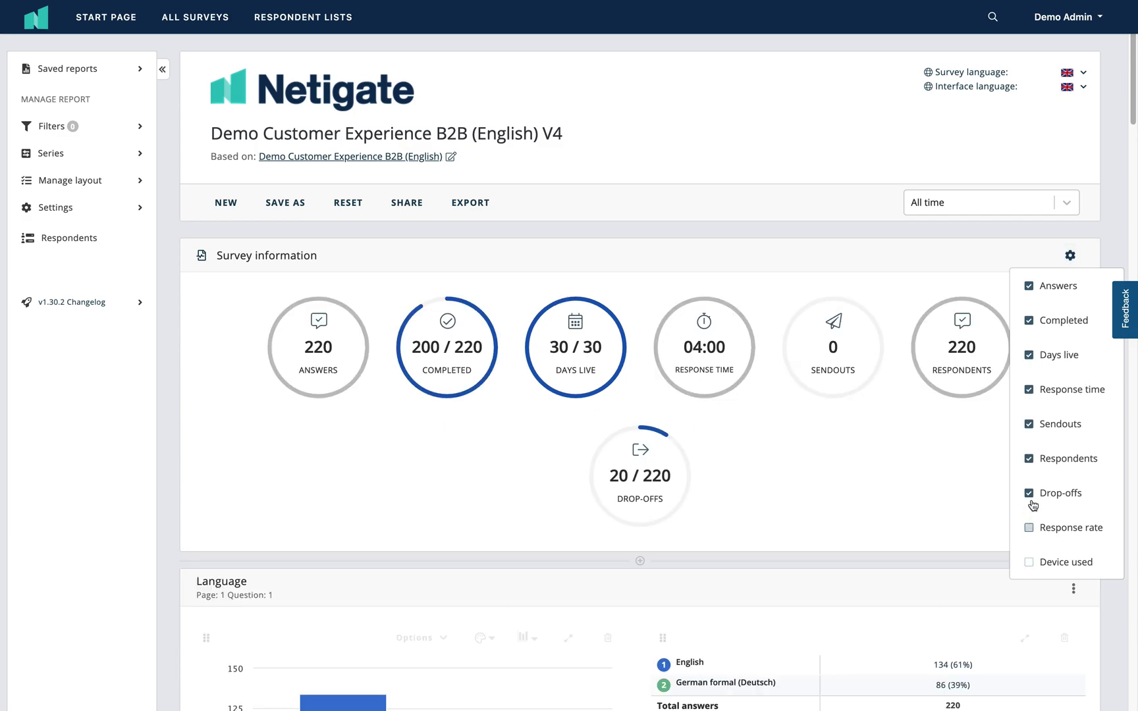
left_click(1029, 493)
left_click(1029, 457)
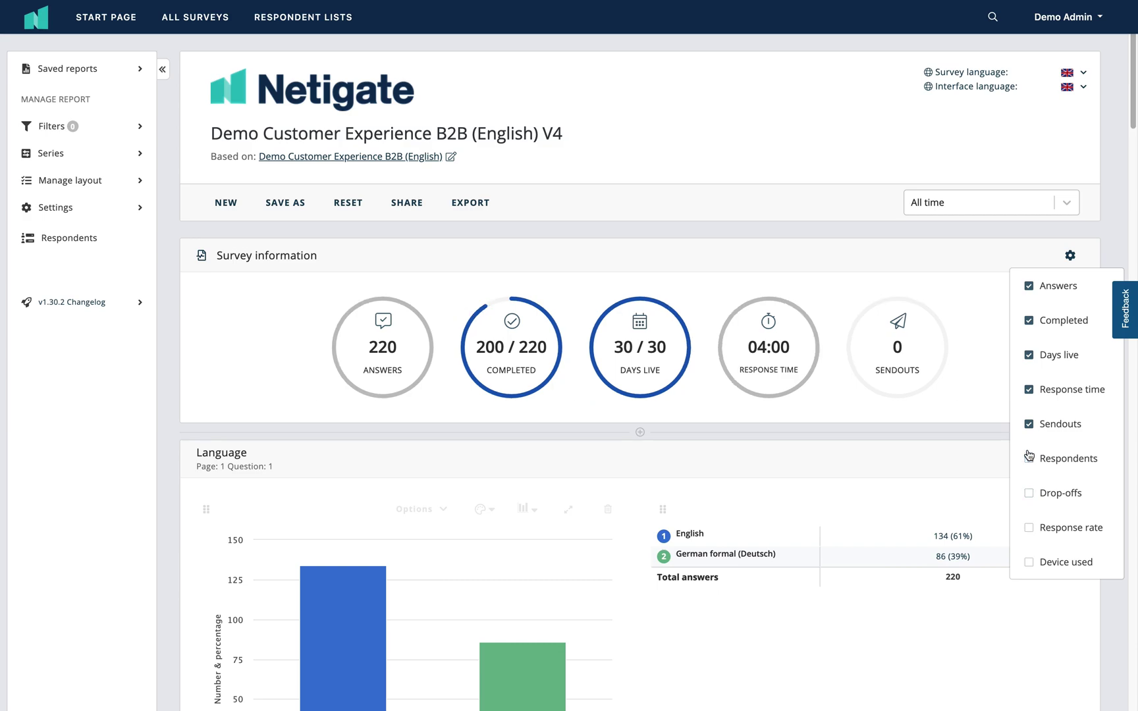
left_click(985, 411)
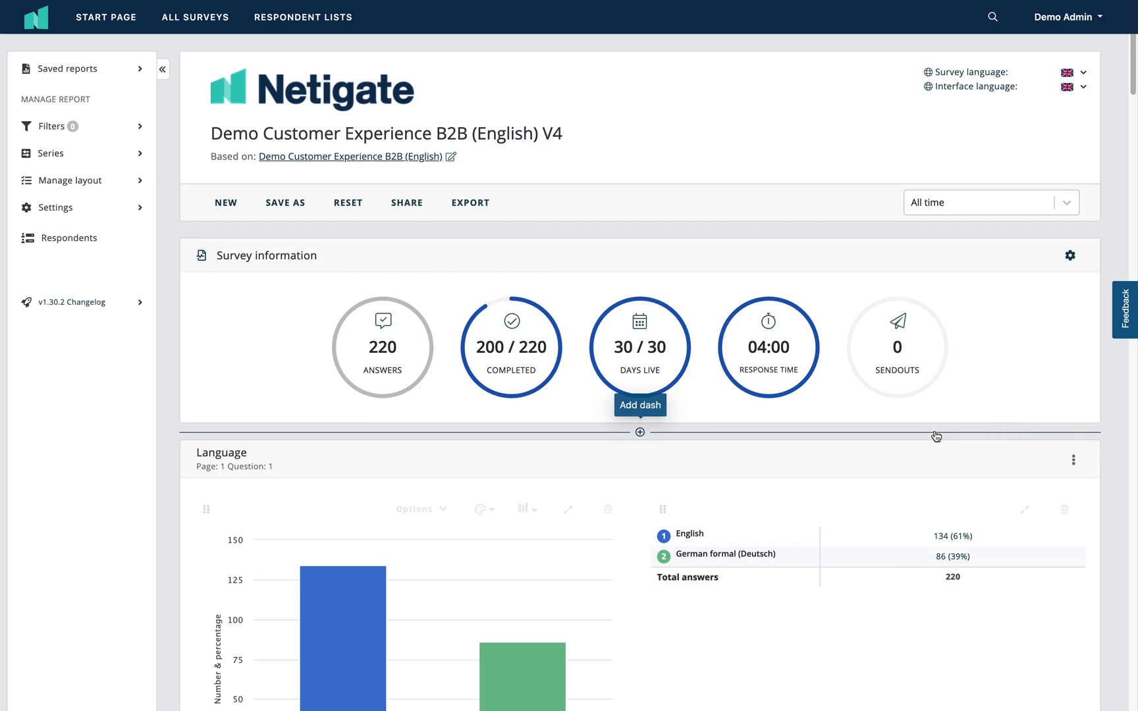
left_click(640, 435)
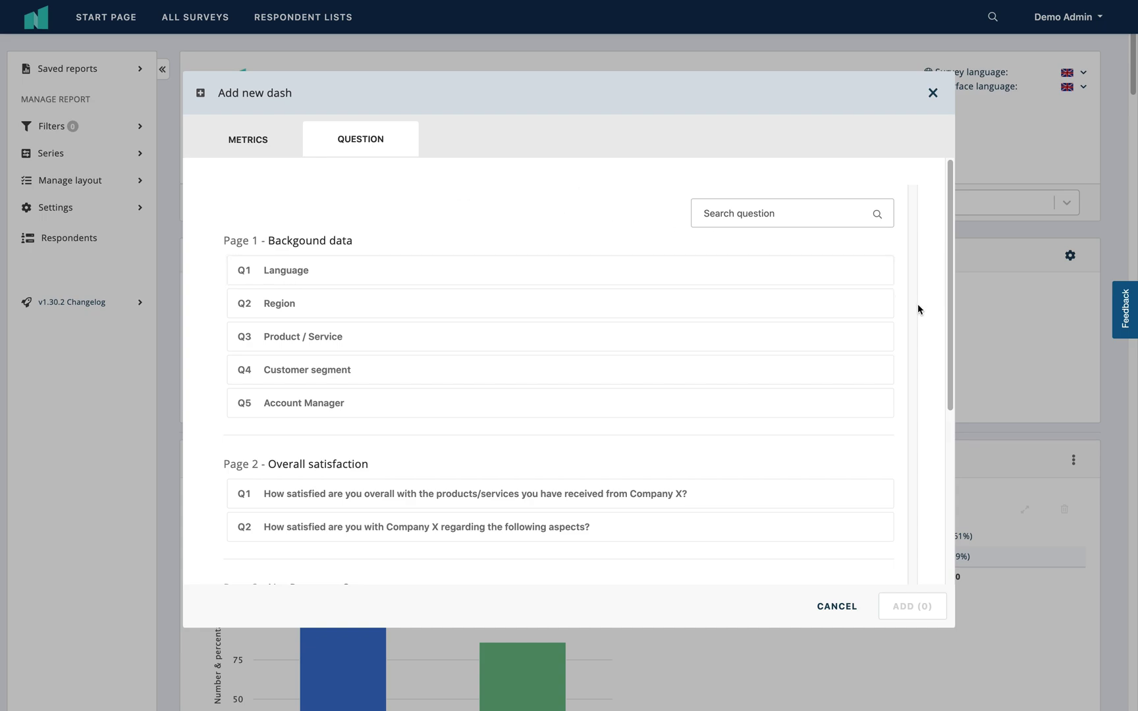
scroll(916, 328, "up", 5)
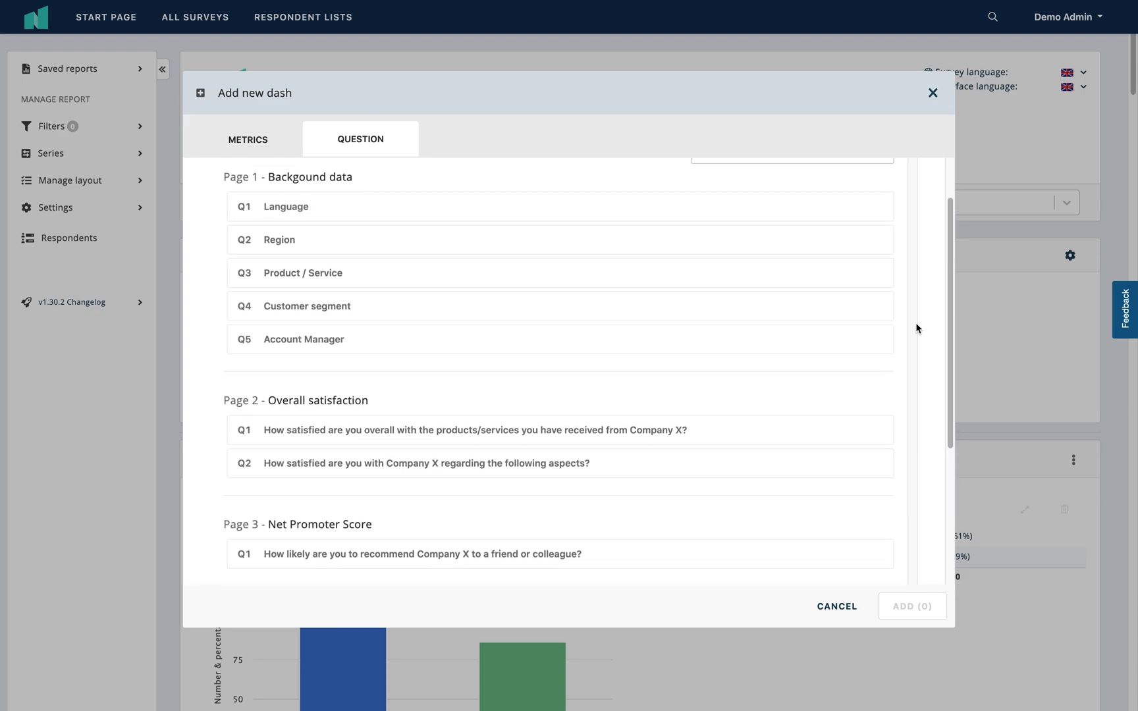
left_click(249, 151)
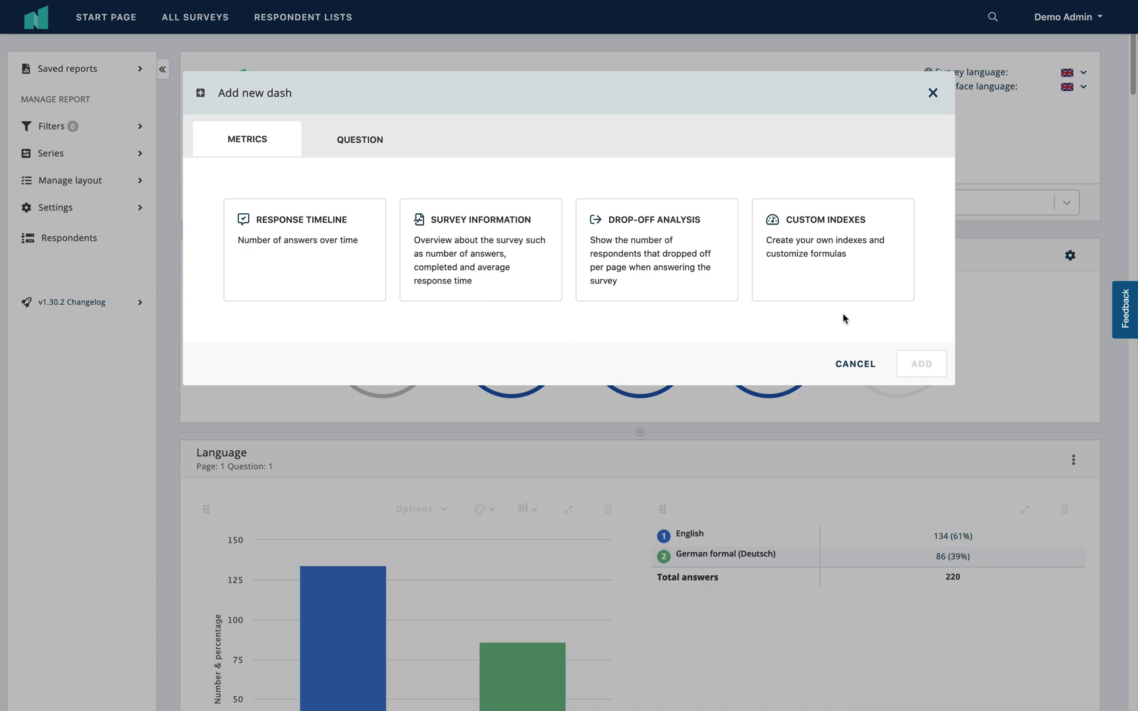
left_click(985, 409)
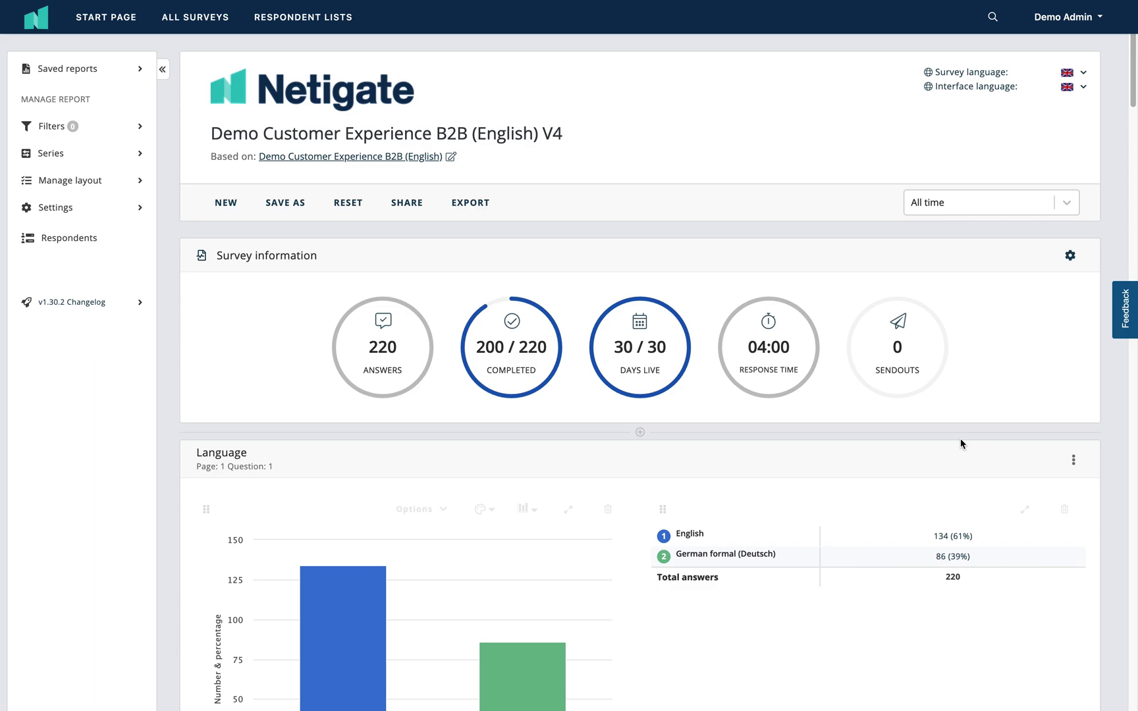
scroll(973, 438, "down", 4)
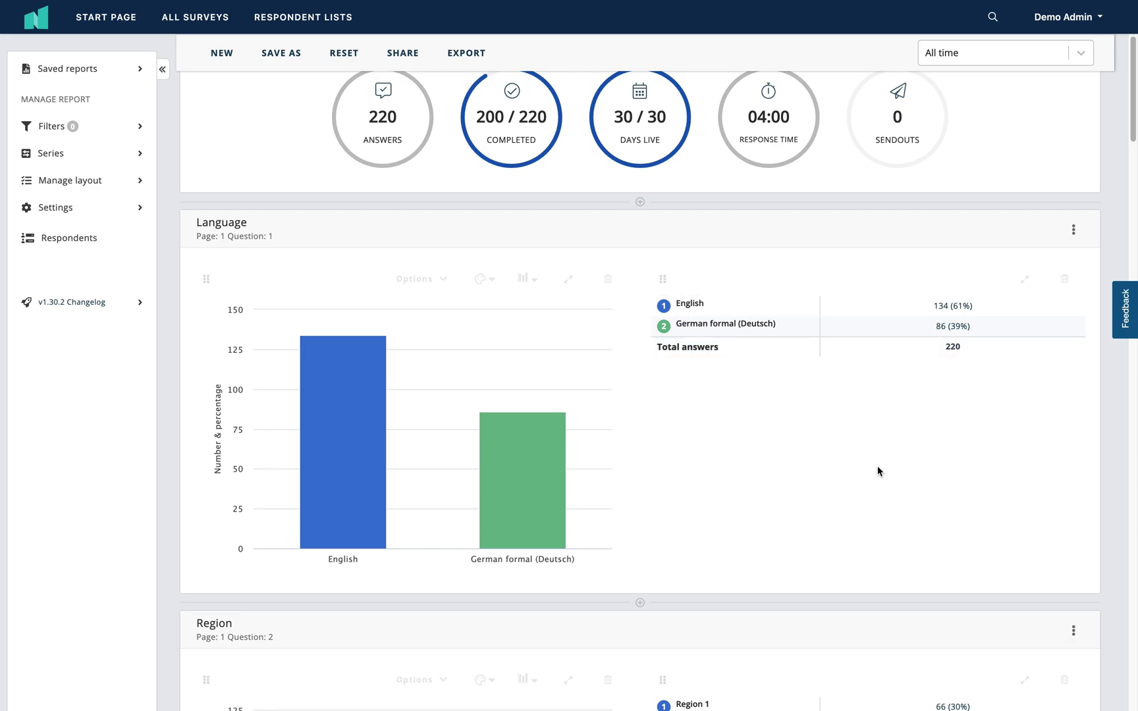
mouse_move(521, 476)
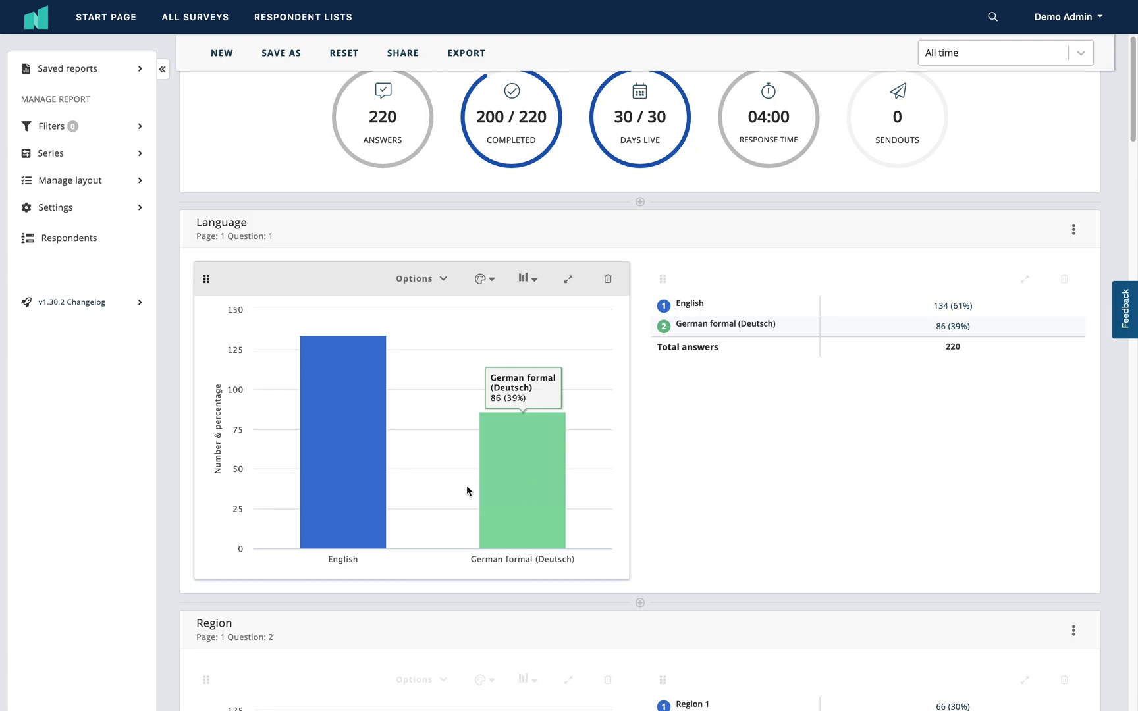
mouse_move(370, 405)
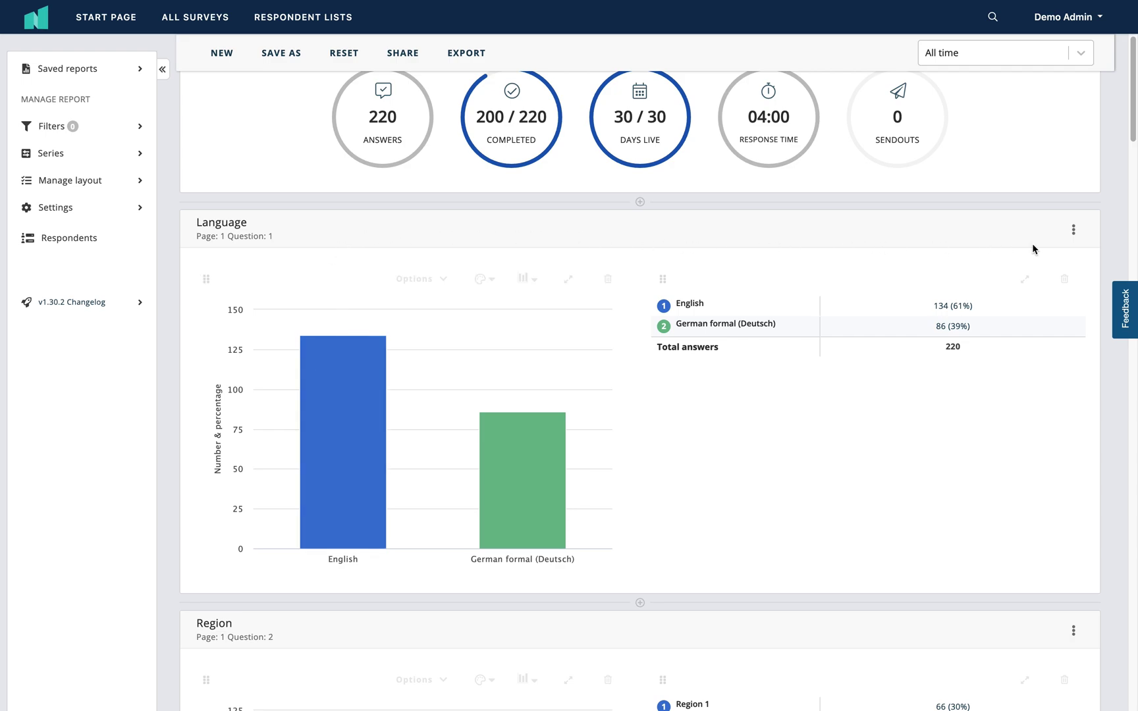
scroll(1075, 412, "down", 1)
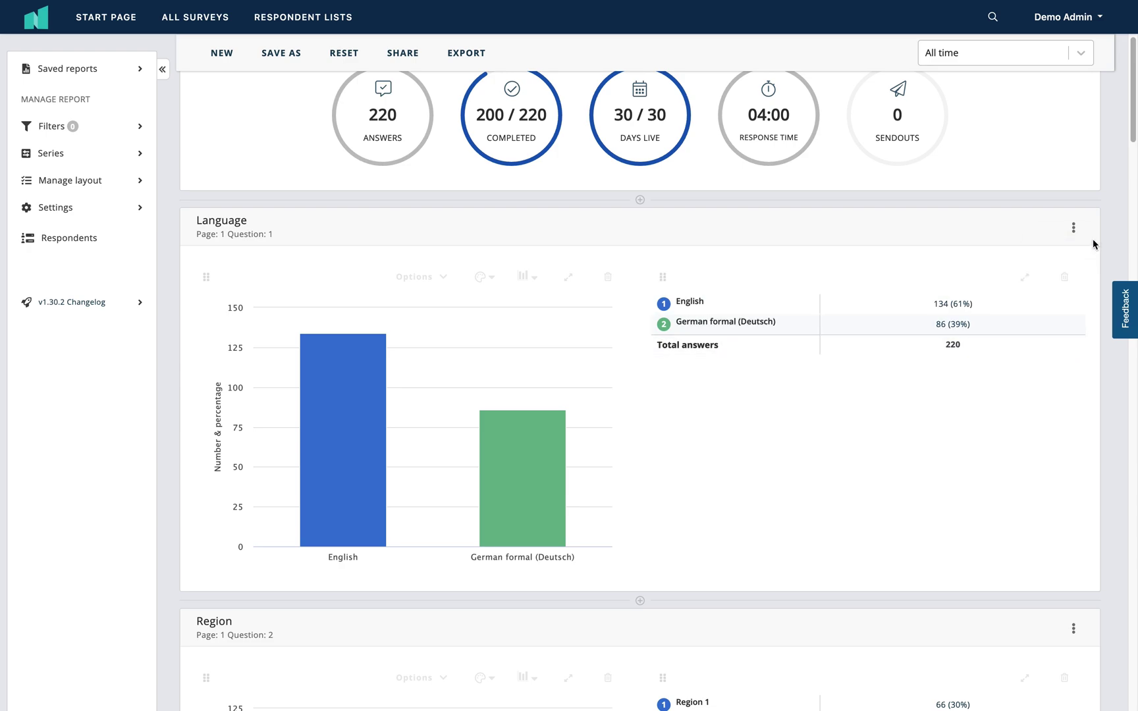
Add a text block to the Language card and start editing it
left_click(1075, 236)
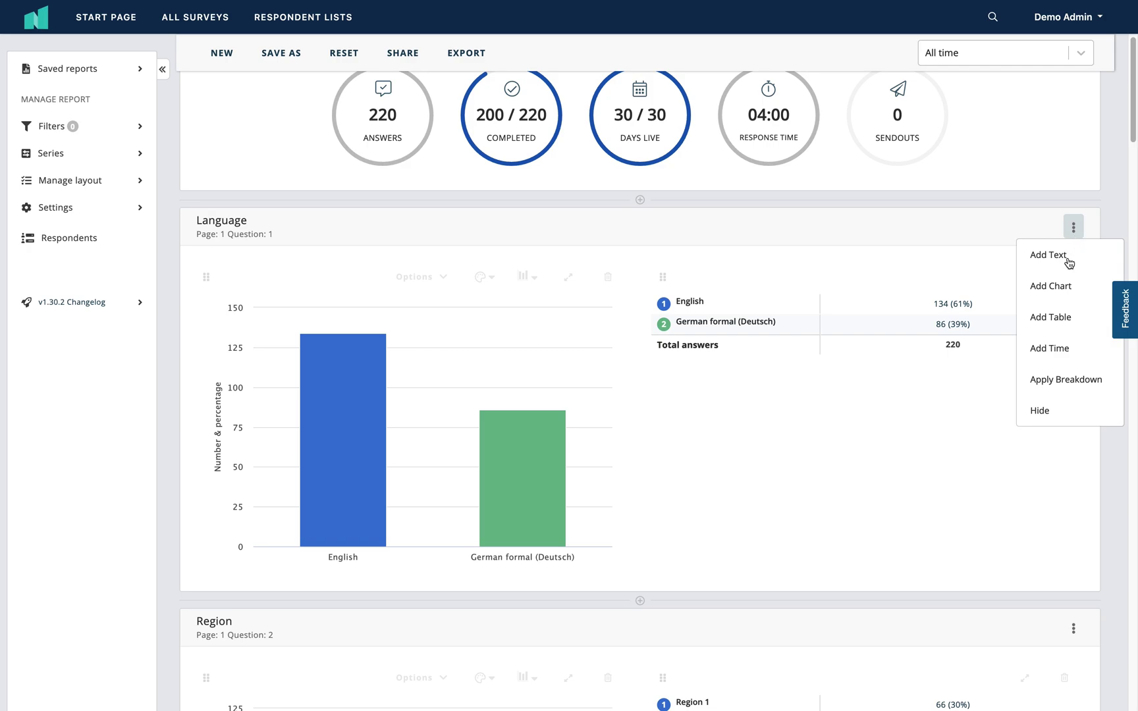
left_click(1067, 257)
left_click(313, 647)
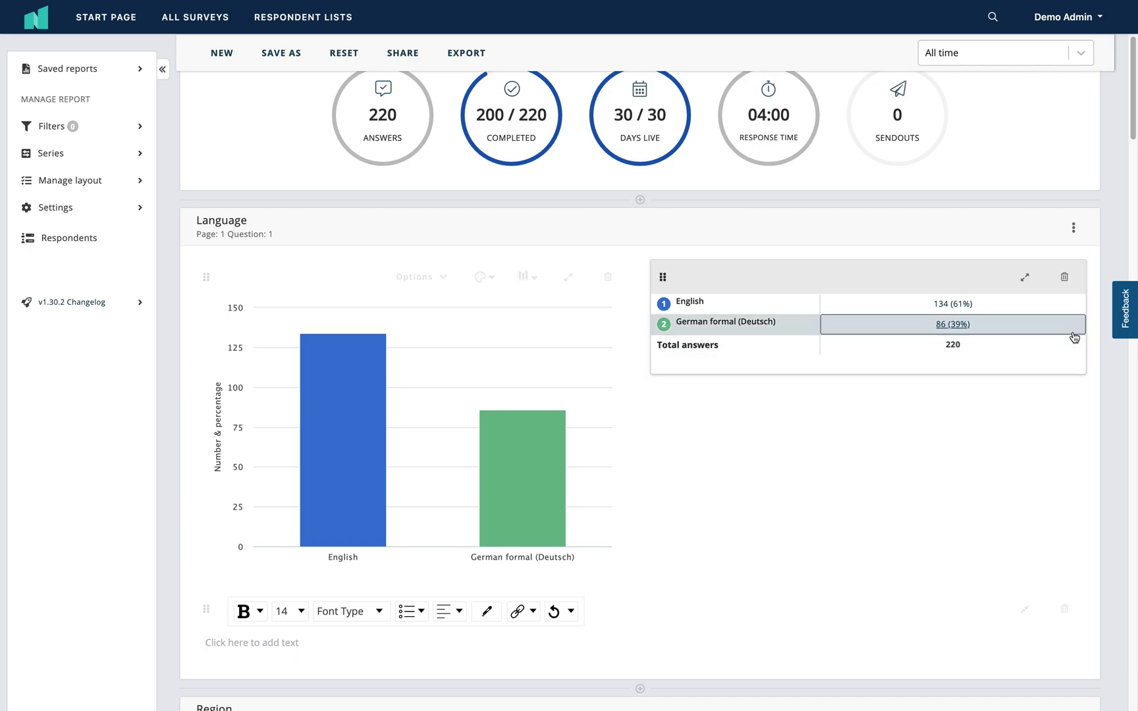
Hide the Language question, then unhide it from the hidden Page 1, Question 1 bar
left_click(1074, 227)
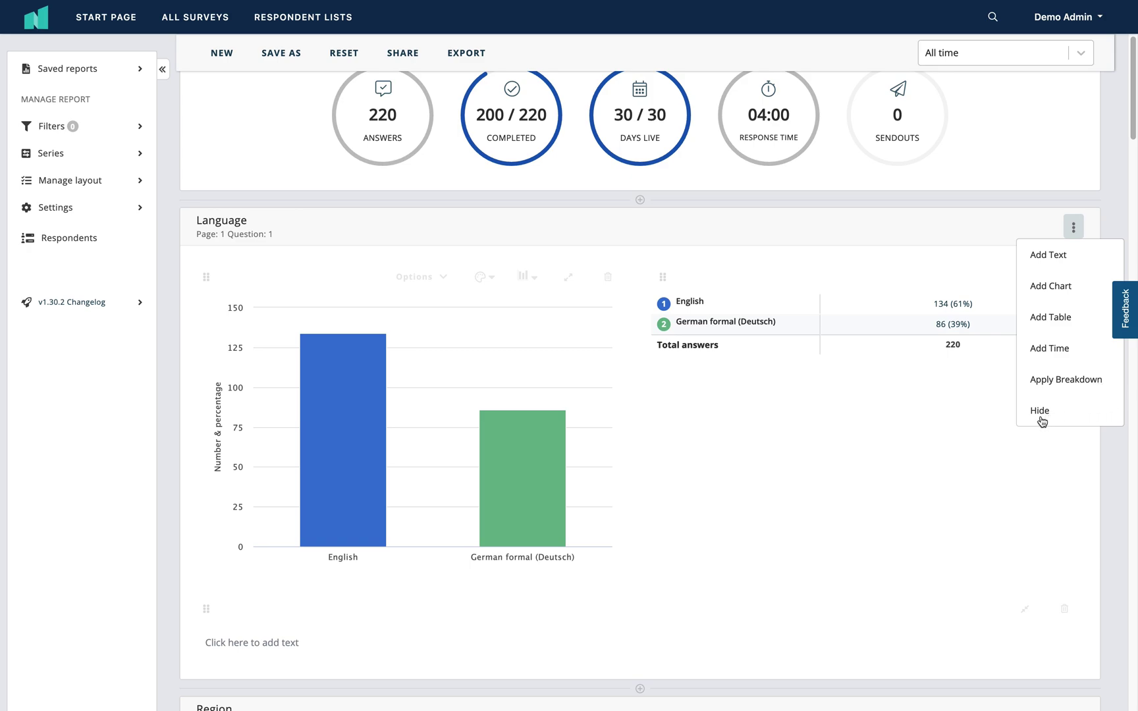
left_click(1067, 418)
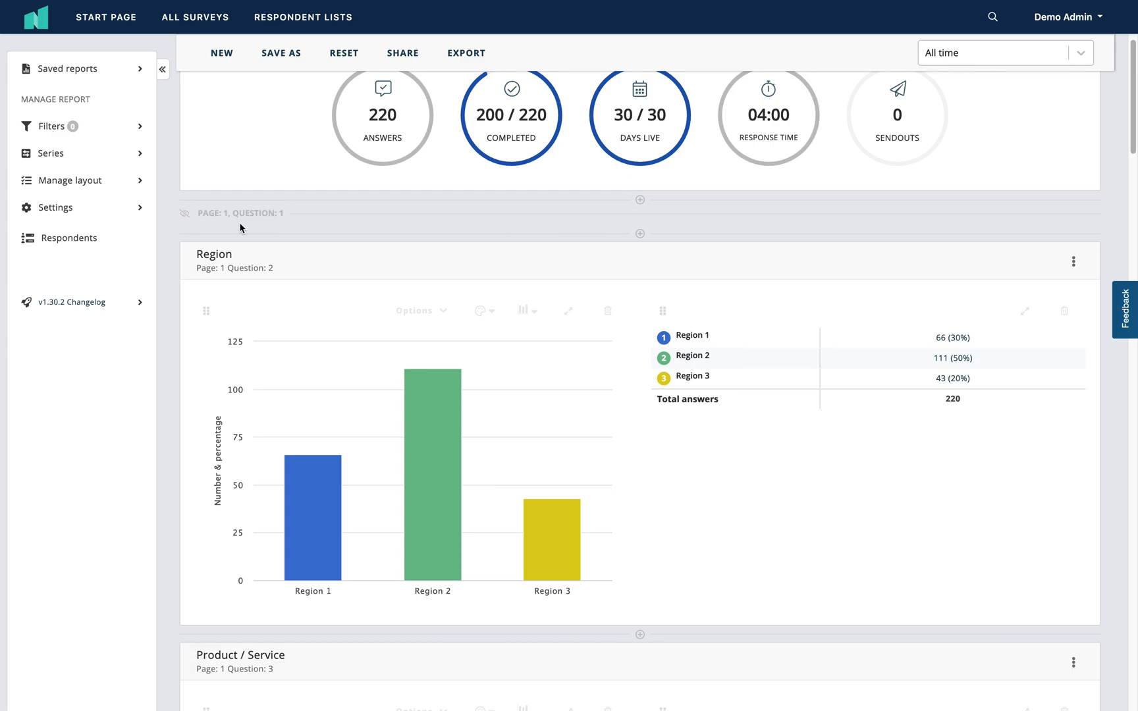
left_click(185, 218)
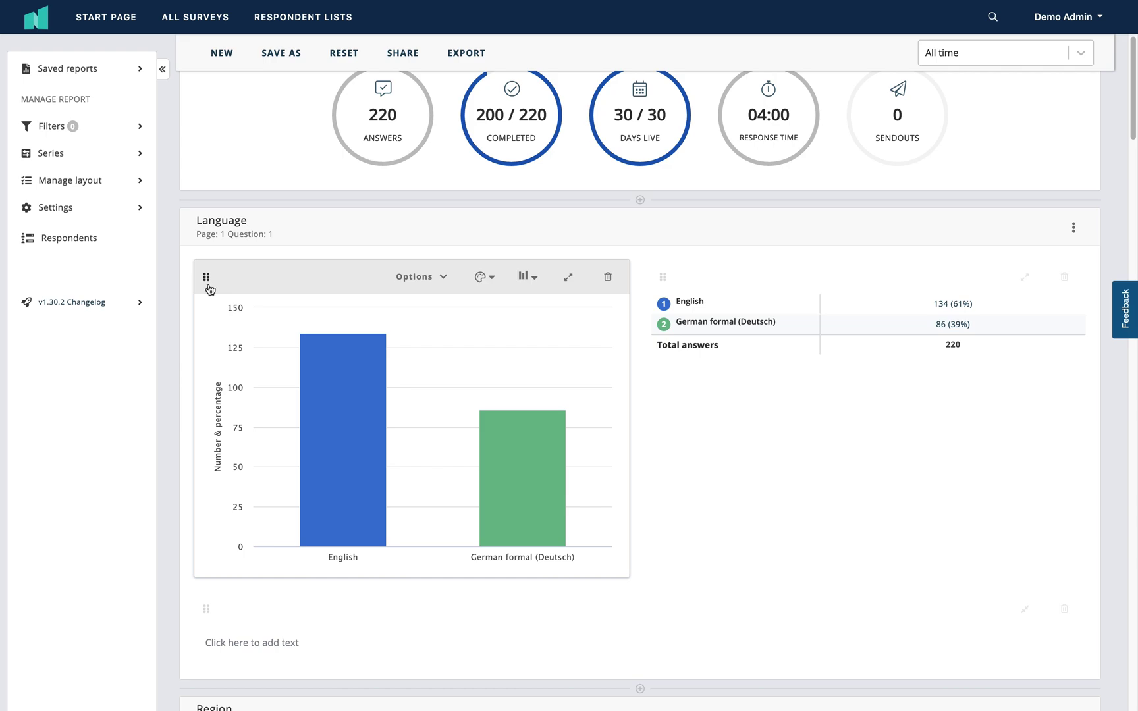
mouse_move(207, 278)
left_mouse_down()
mouse_move(684, 269)
mouse_move(194, 270)
left_mouse_up()
Keep Default sorting and Inherit units on the Language chart and set its axis interval to 10
left_click(445, 277)
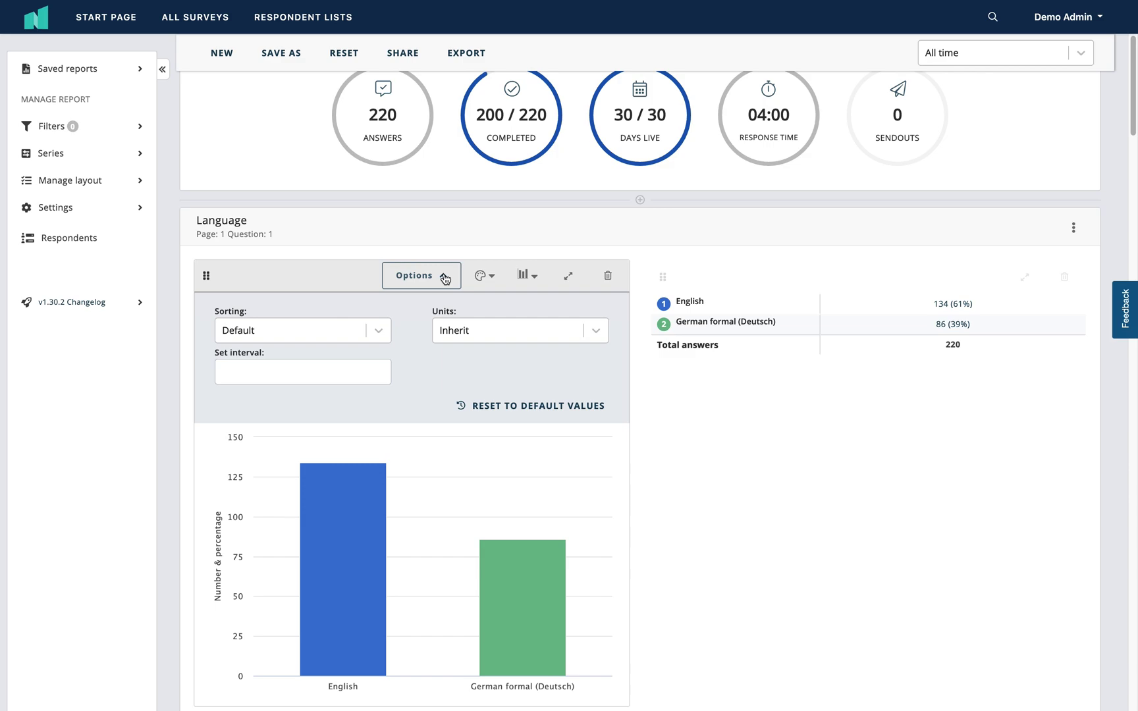
left_click(379, 333)
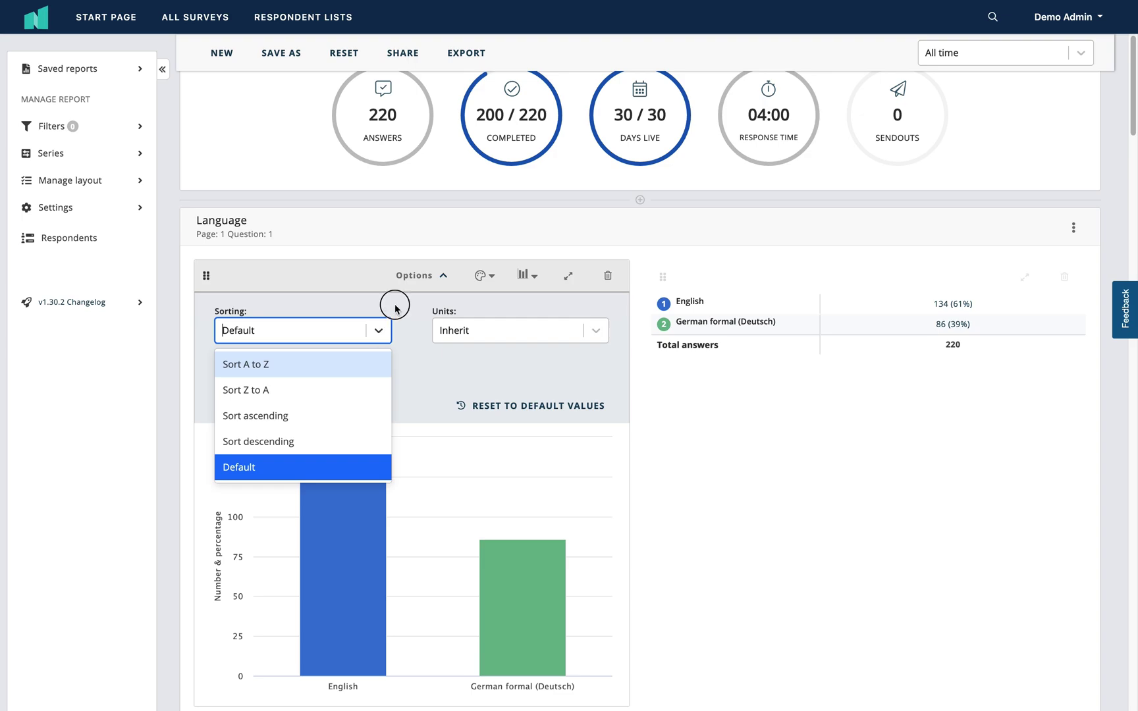
left_click(388, 312)
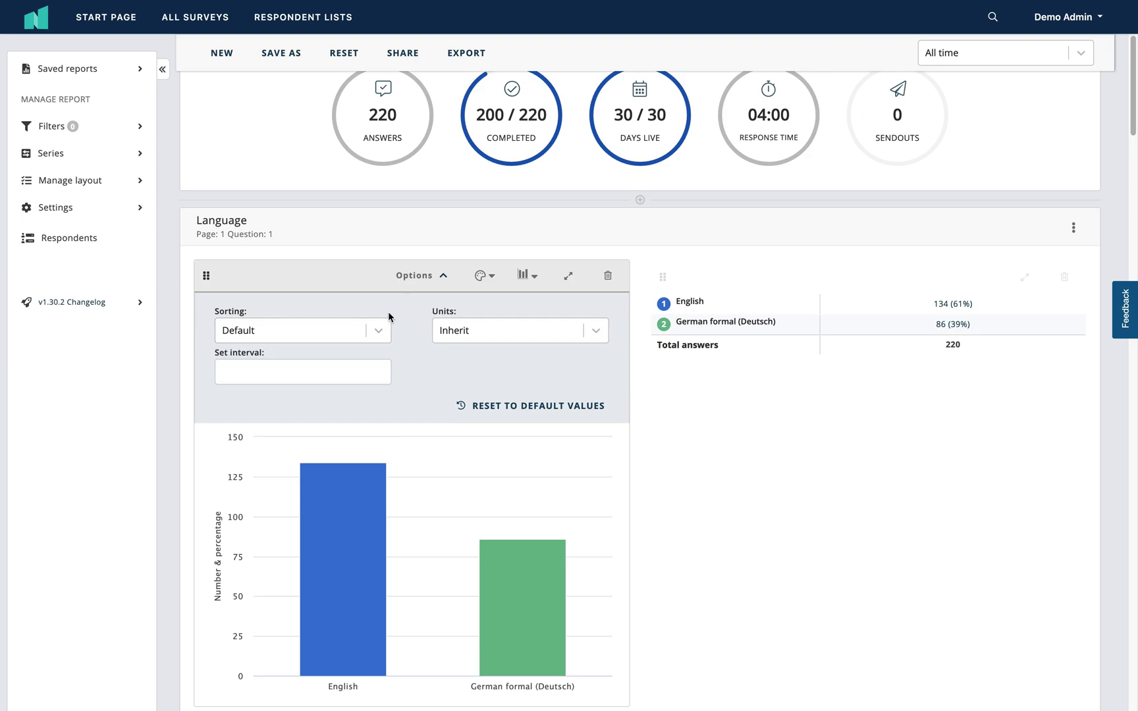
left_click(599, 334)
left_click(598, 334)
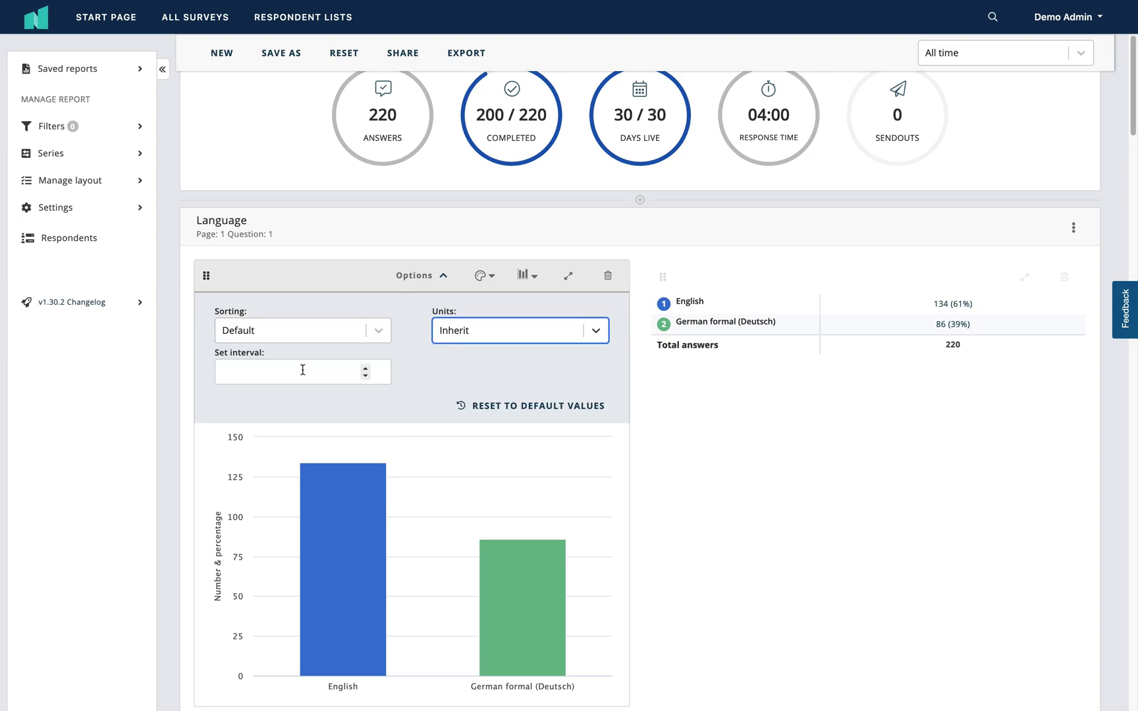
left_click(285, 376)
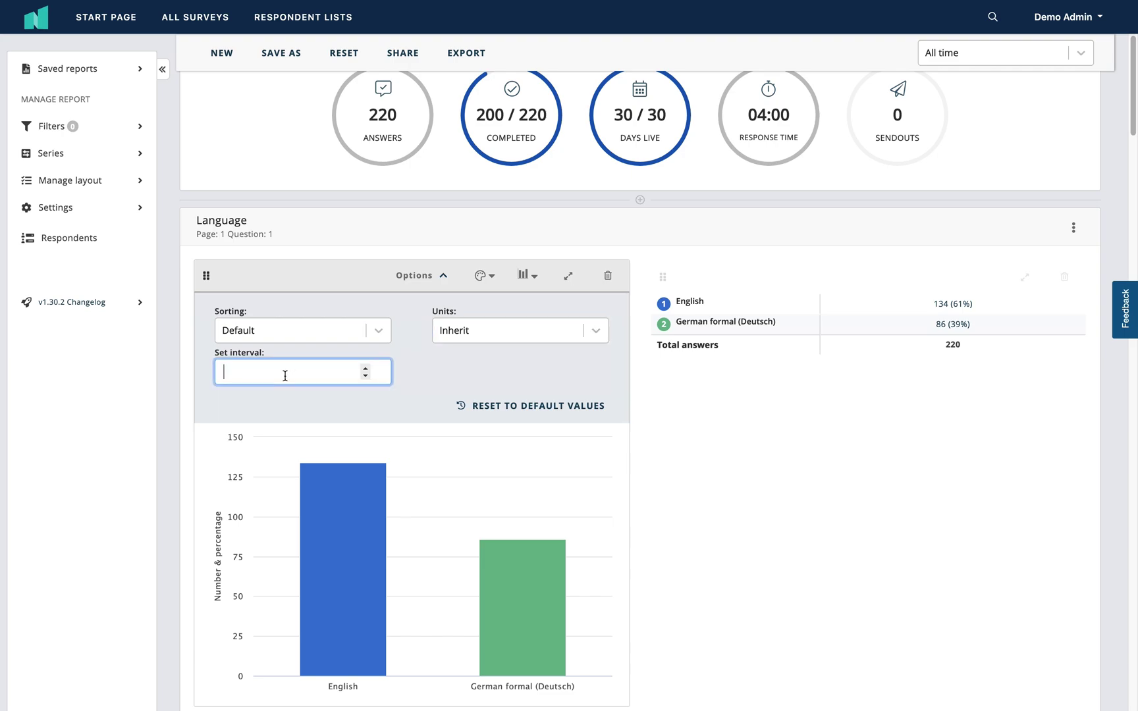
left_click(366, 369)
left_click(366, 370)
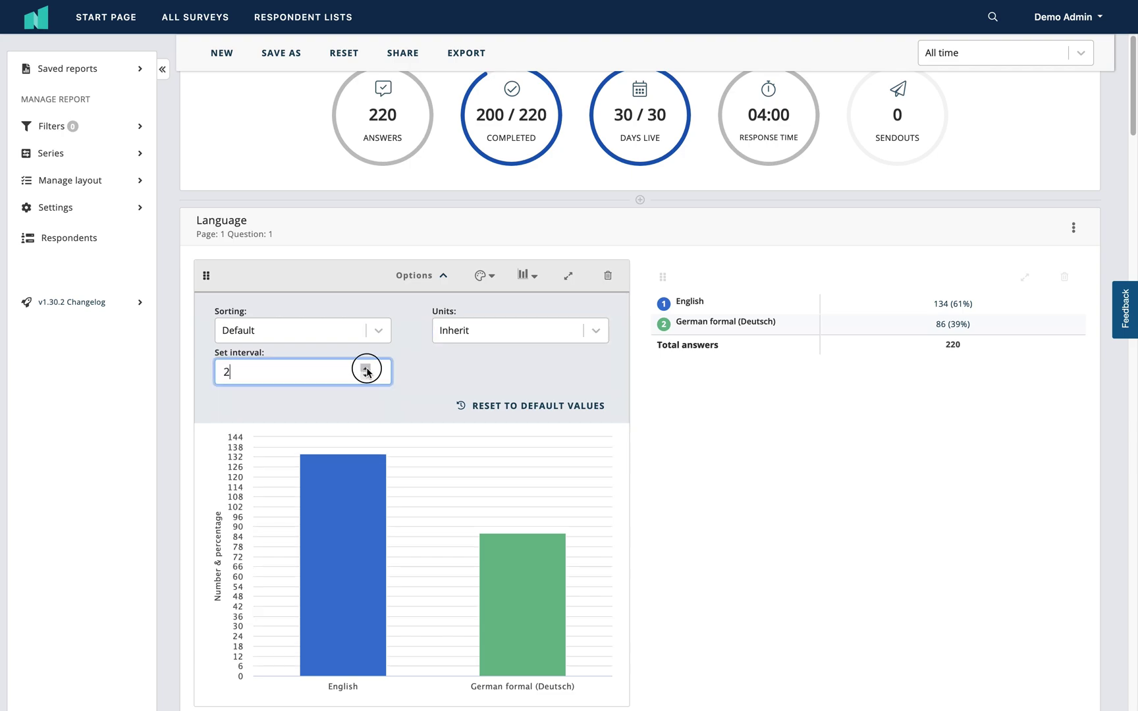
left_click(486, 277)
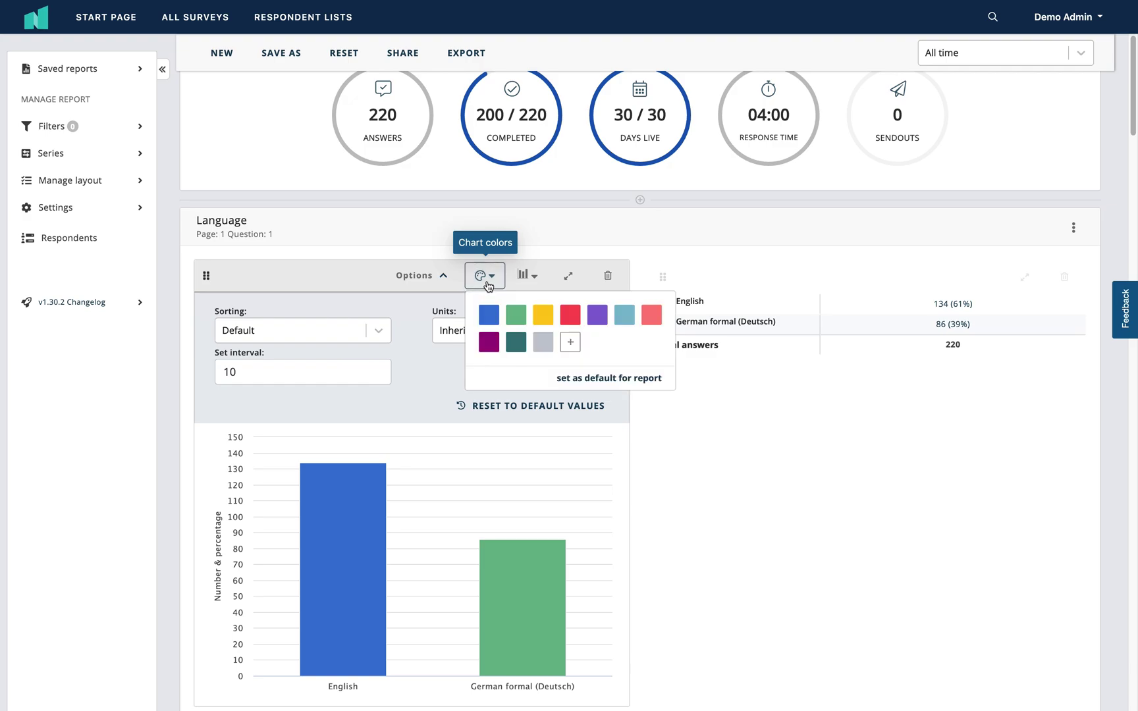
left_click(486, 280)
left_click(440, 277)
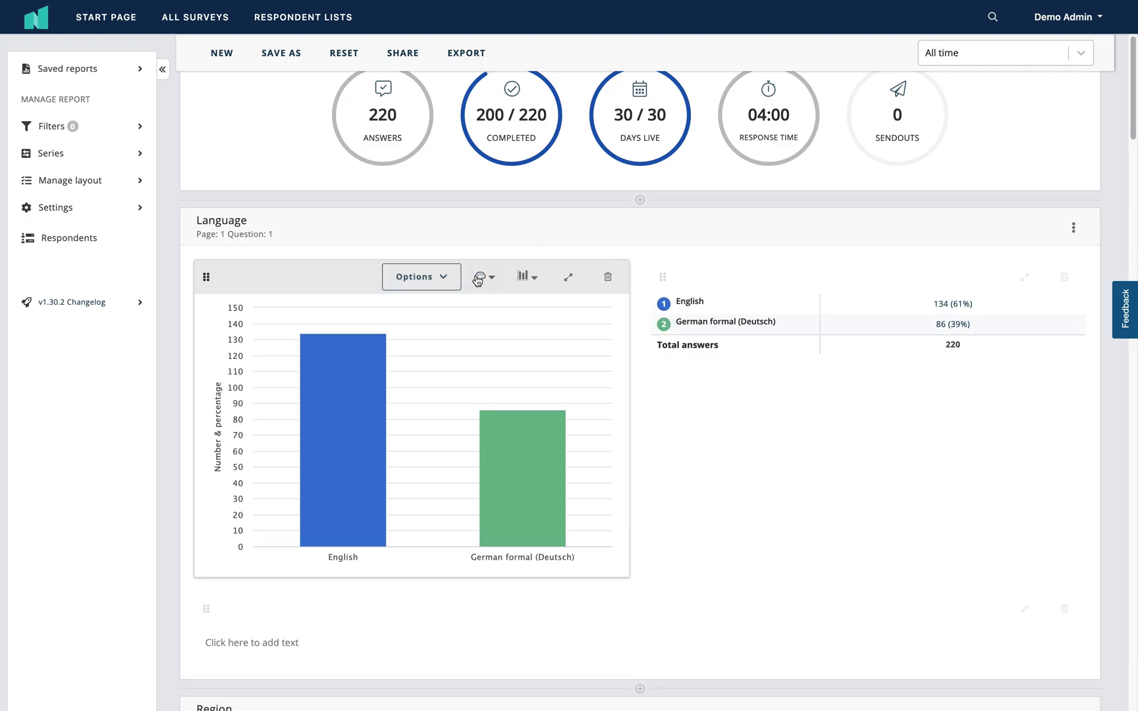
Try pie, horizontal bar, line and area graphs on the Language chart, ending on vertical bars
left_click(533, 281)
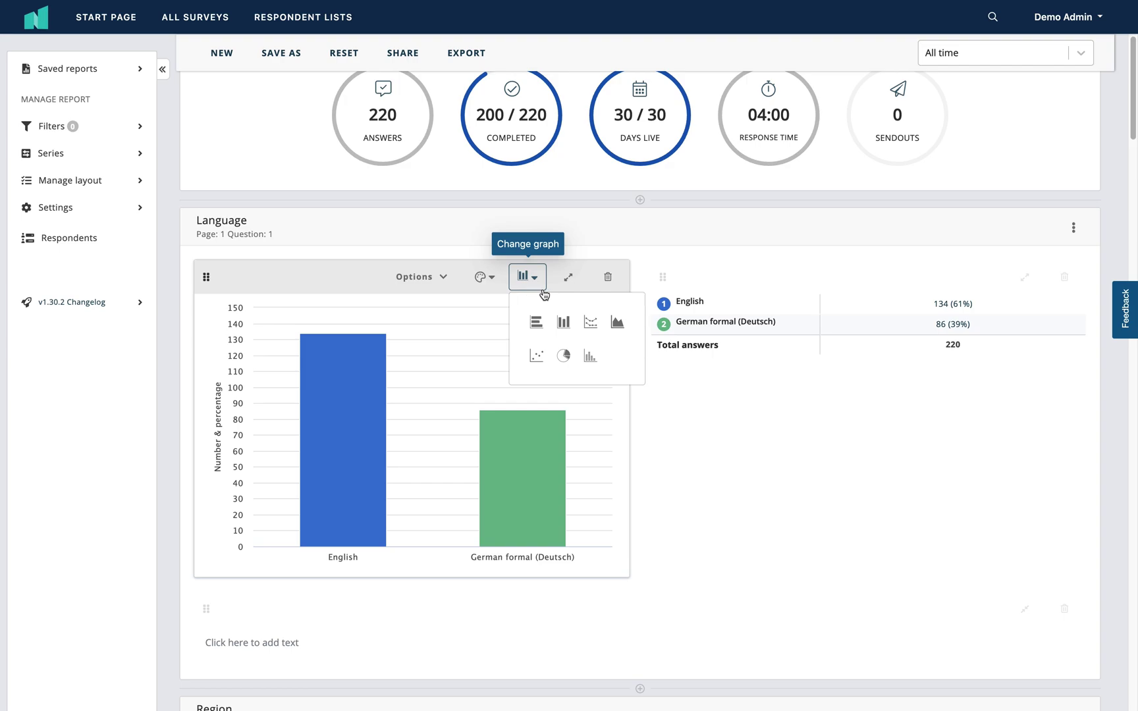
left_click(564, 356)
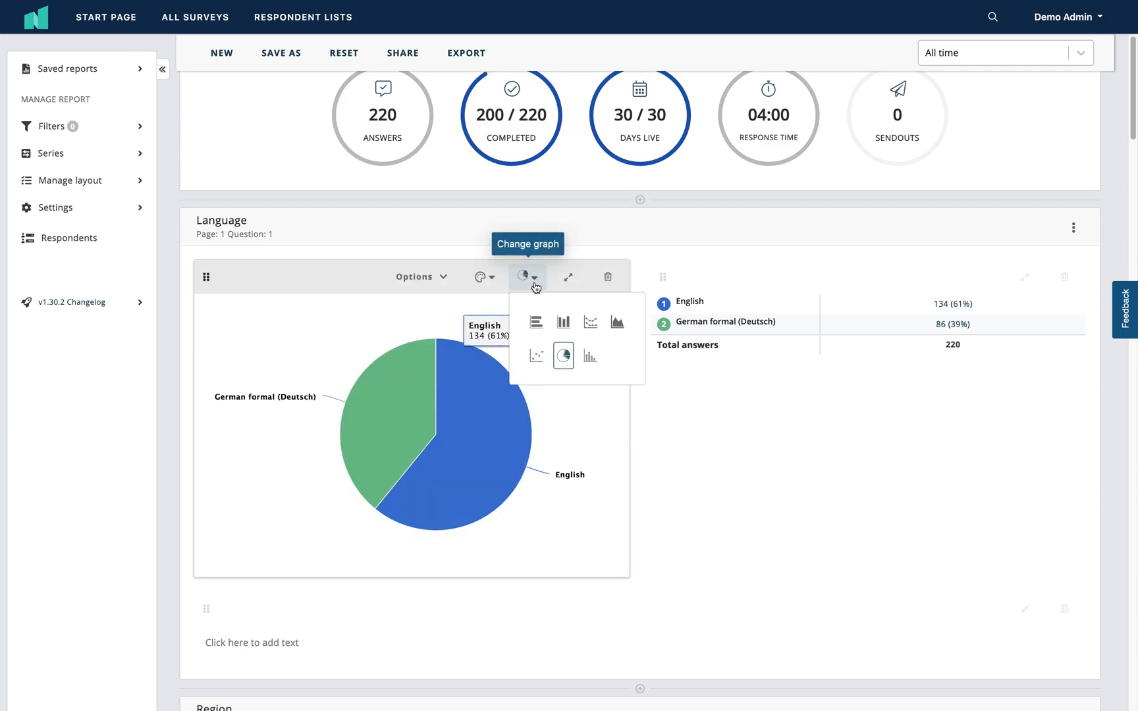
left_click(534, 330)
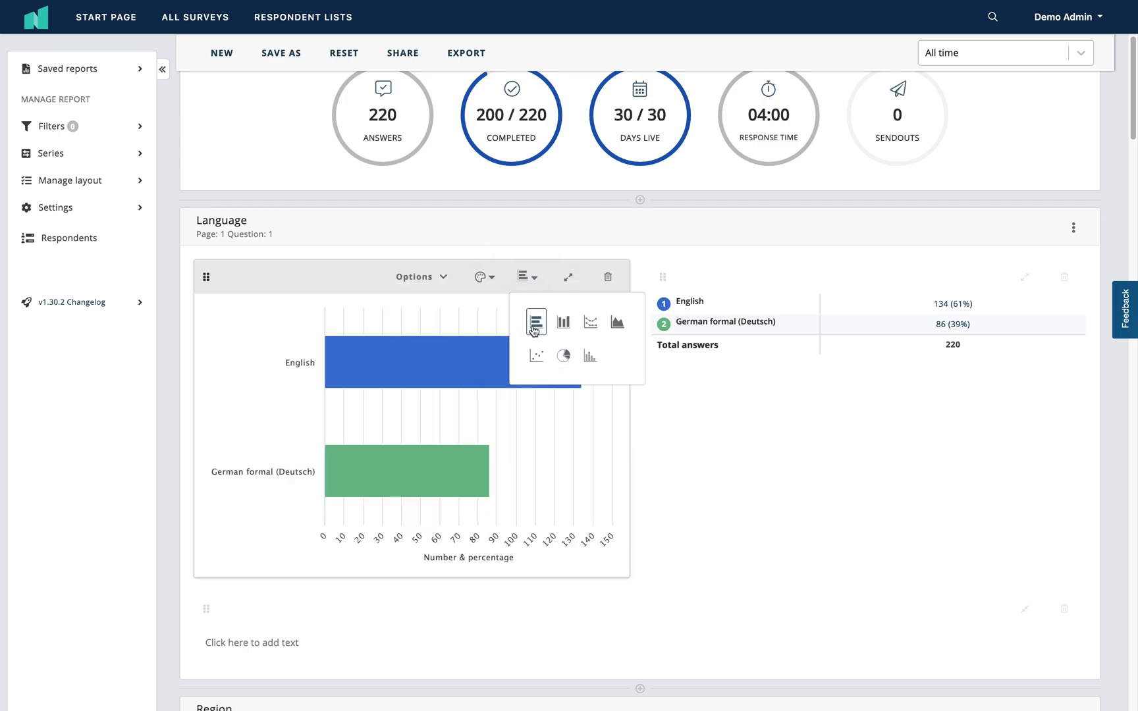
left_click(563, 330)
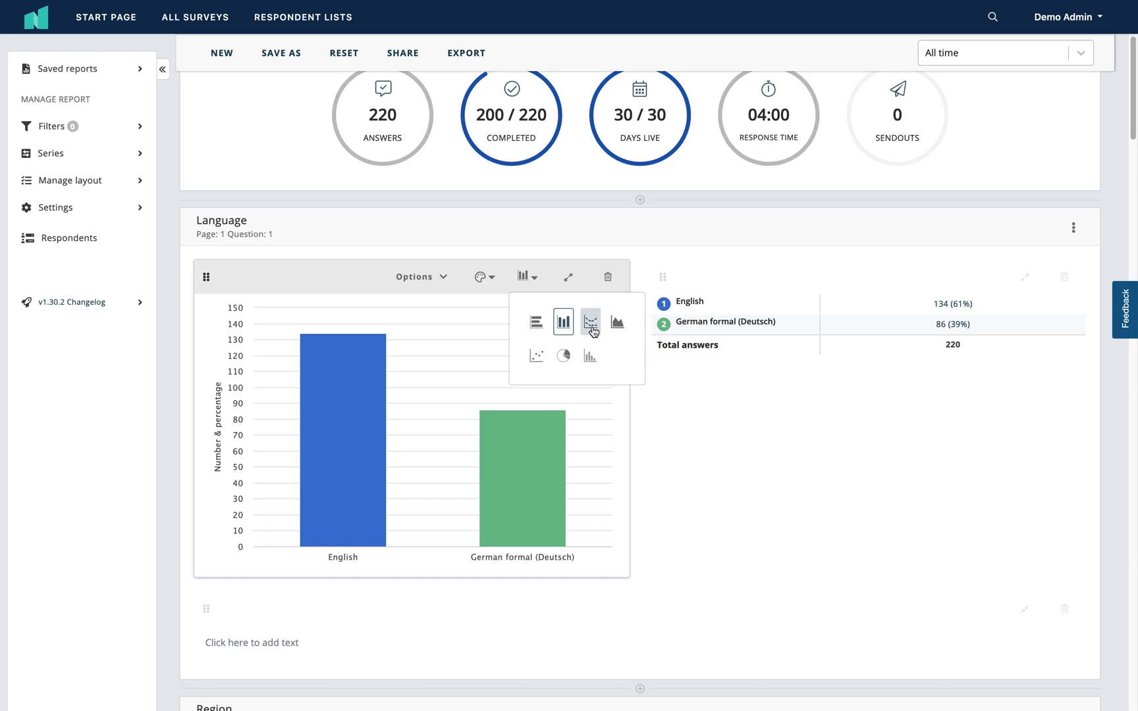
left_click(591, 323)
left_click(618, 326)
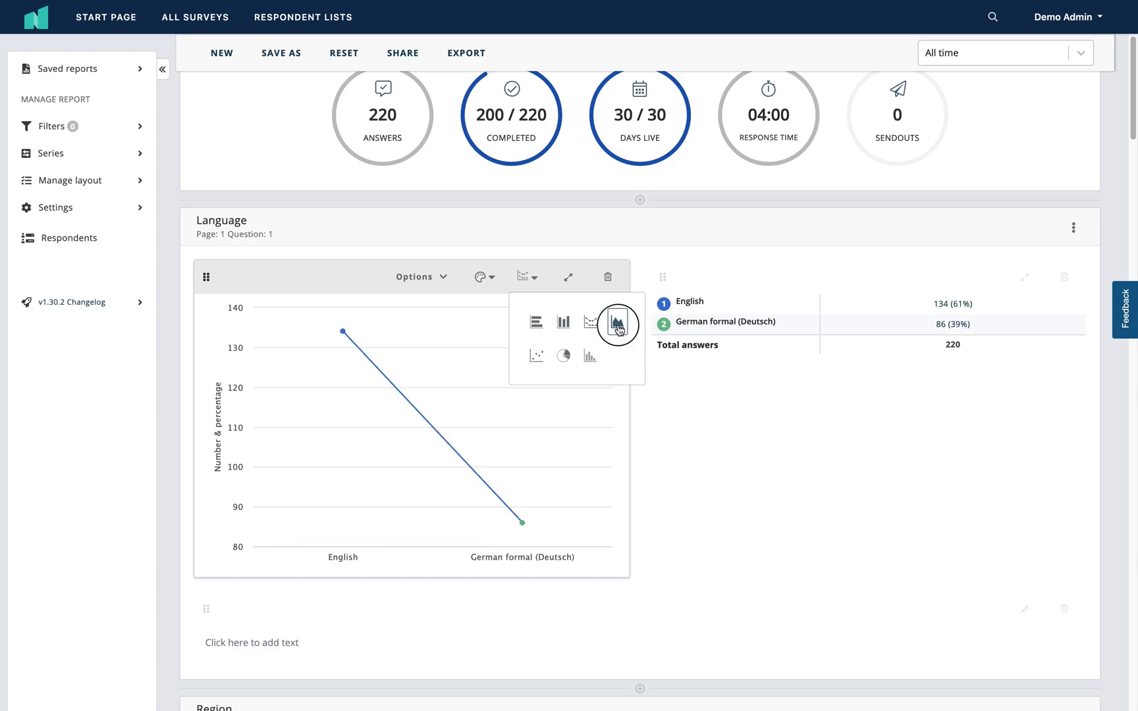
left_click(563, 322)
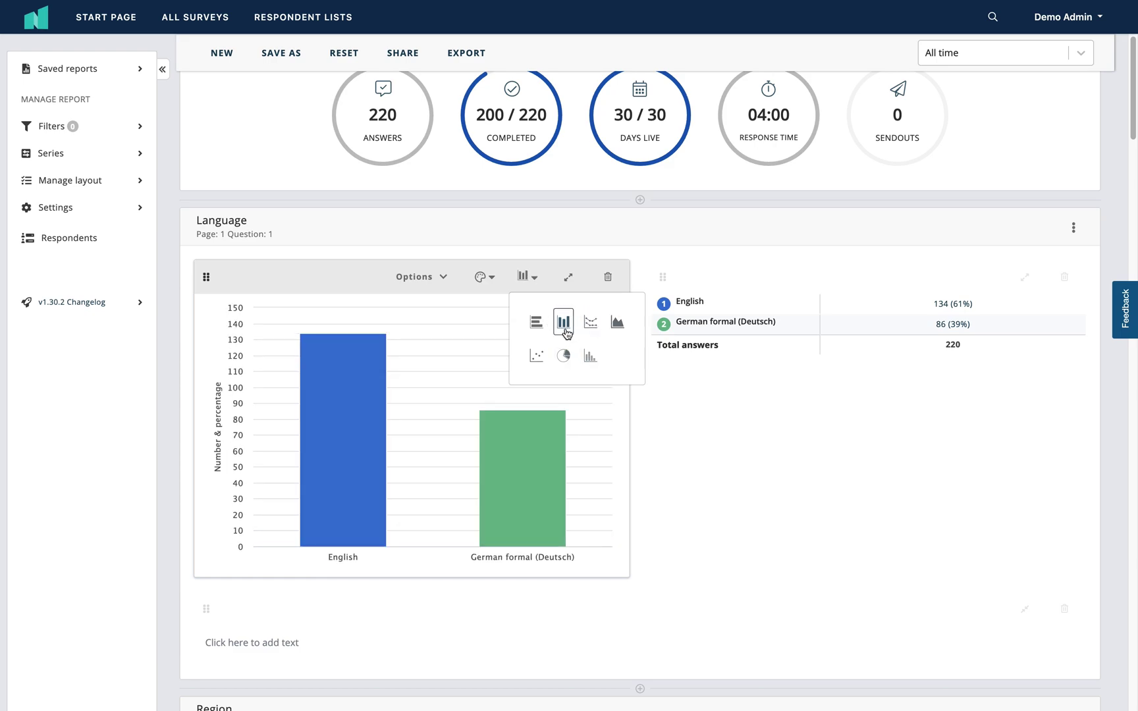
left_click(569, 282)
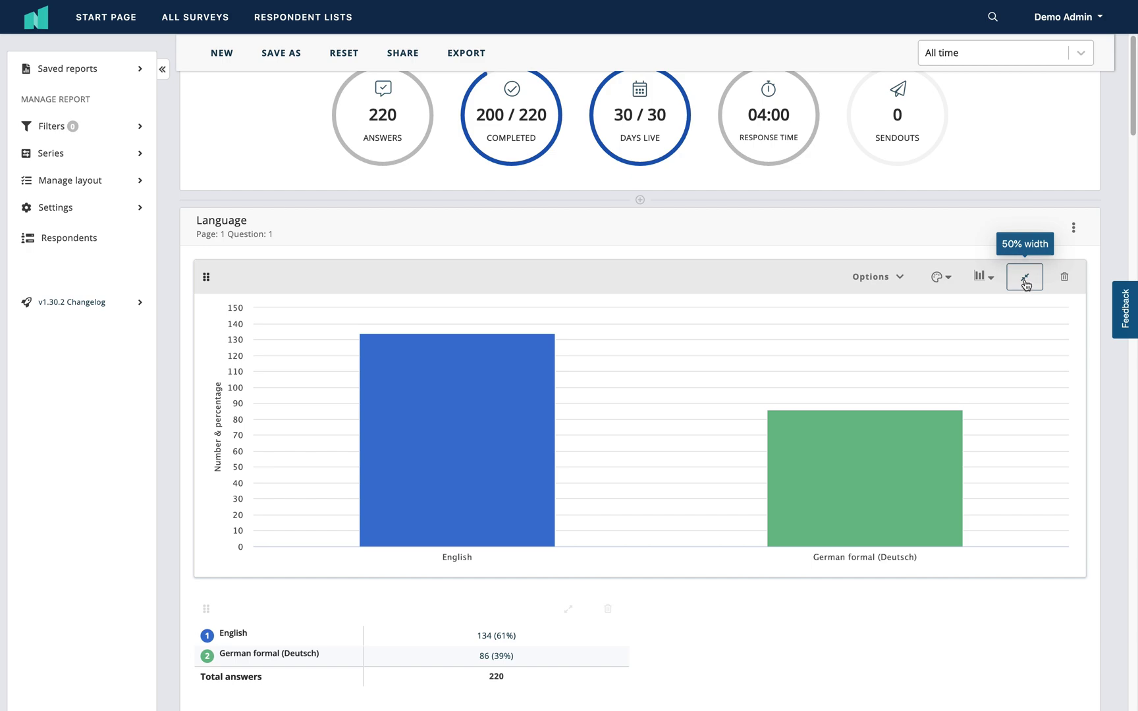
left_click(1024, 283)
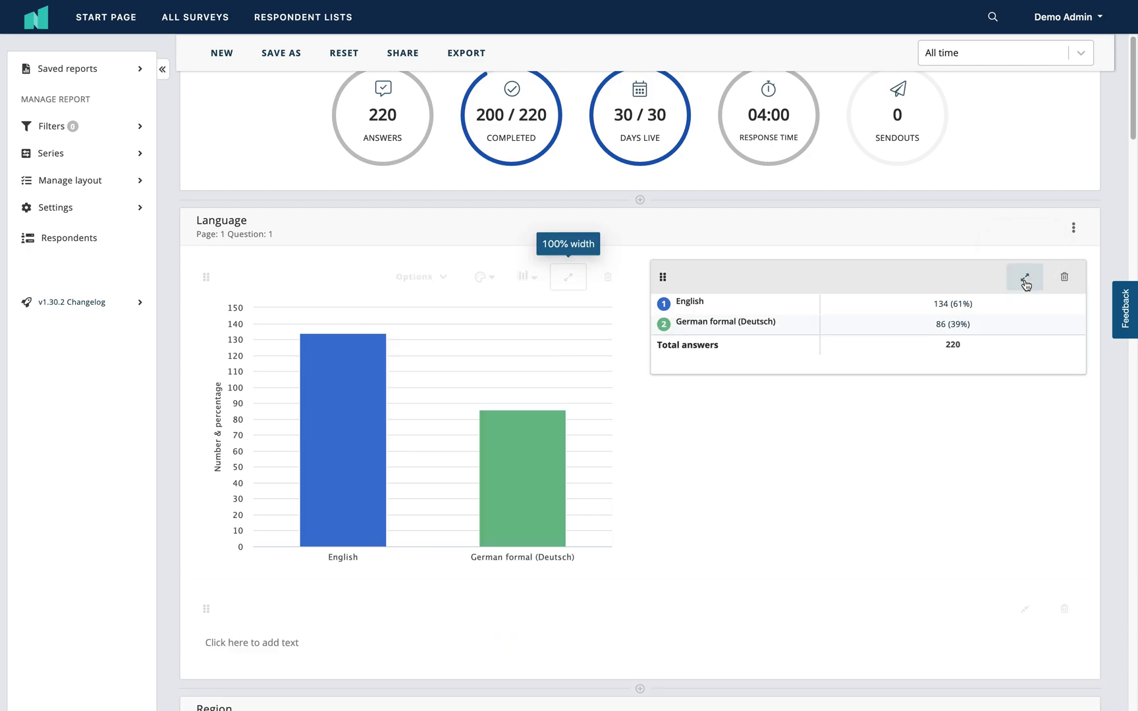
left_click(572, 286)
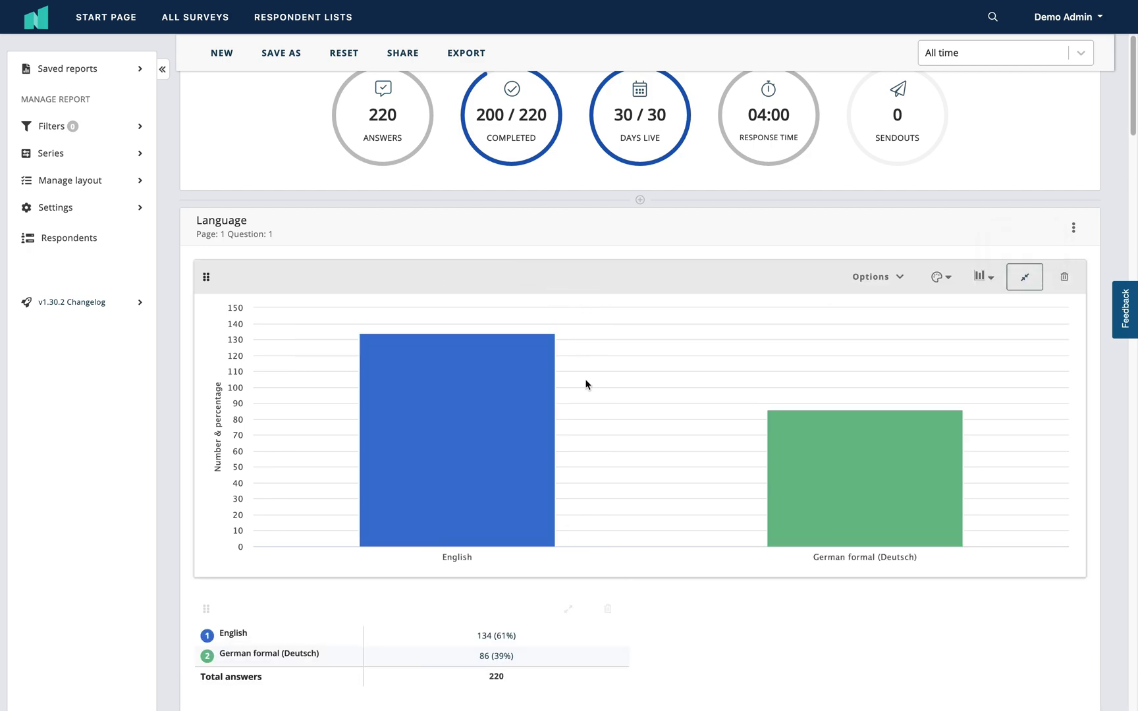
scroll(593, 390, "down", 1)
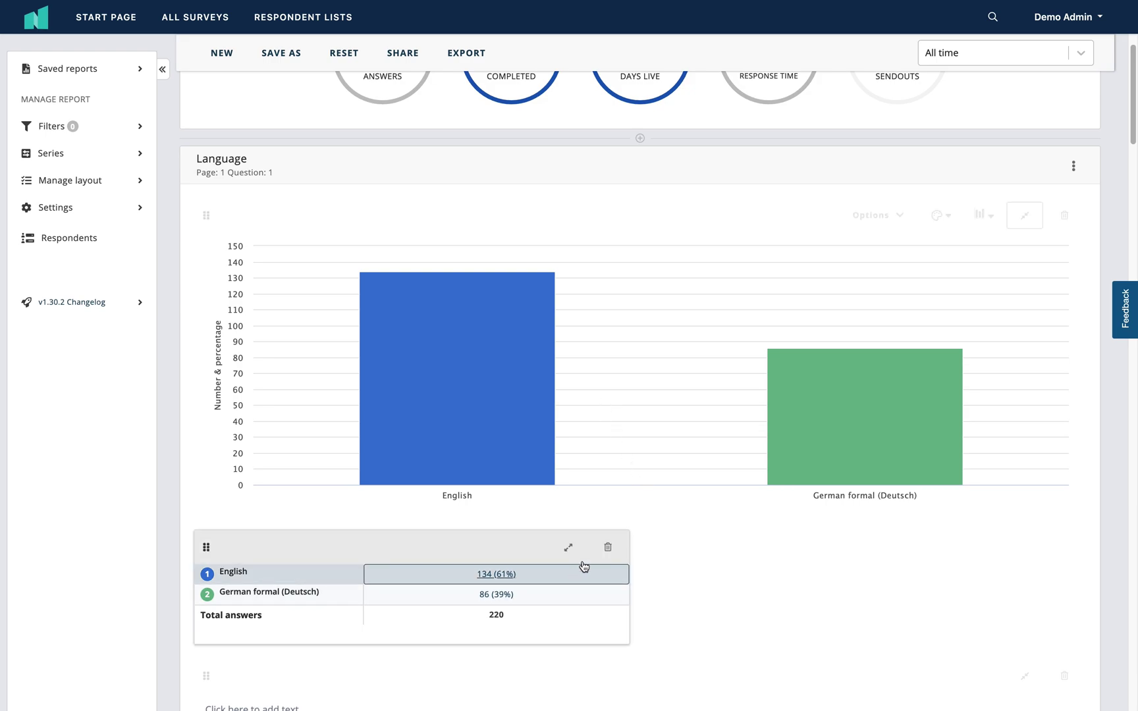
left_click(1020, 224)
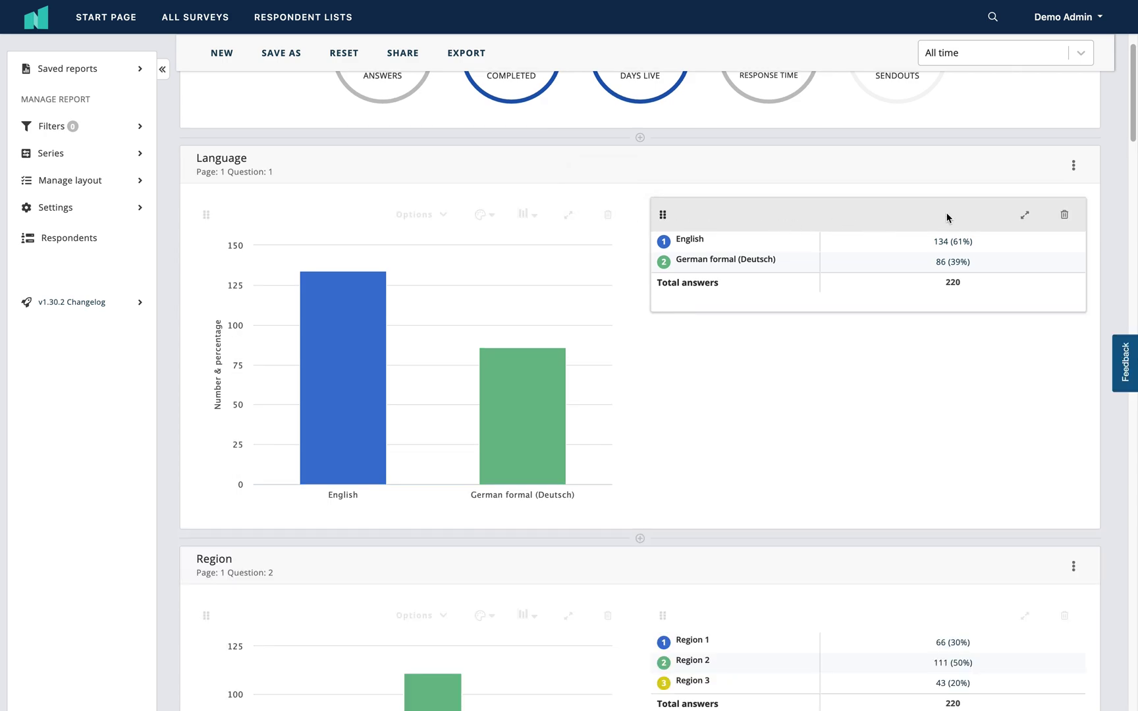
Scroll past Region, Product / Service, Customer segment and Account Manager to Page 2, Question 1
scroll(947, 217, "down", 5)
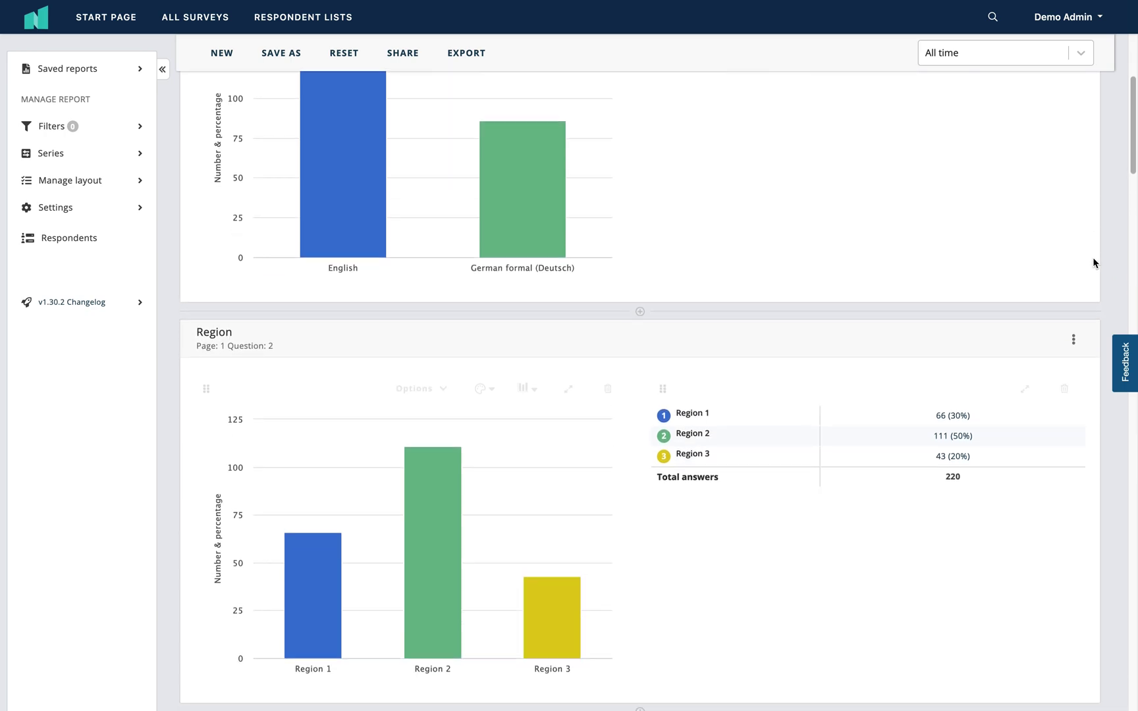
scroll(1093, 262, "down", 8)
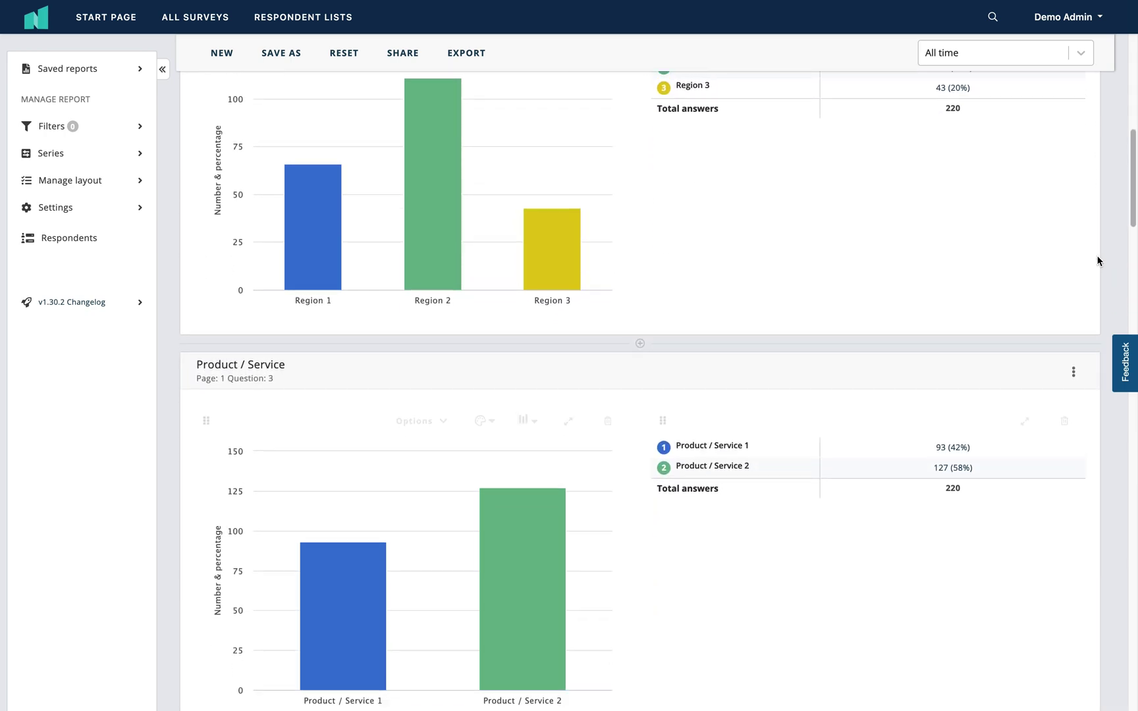
scroll(1097, 260, "down", 12)
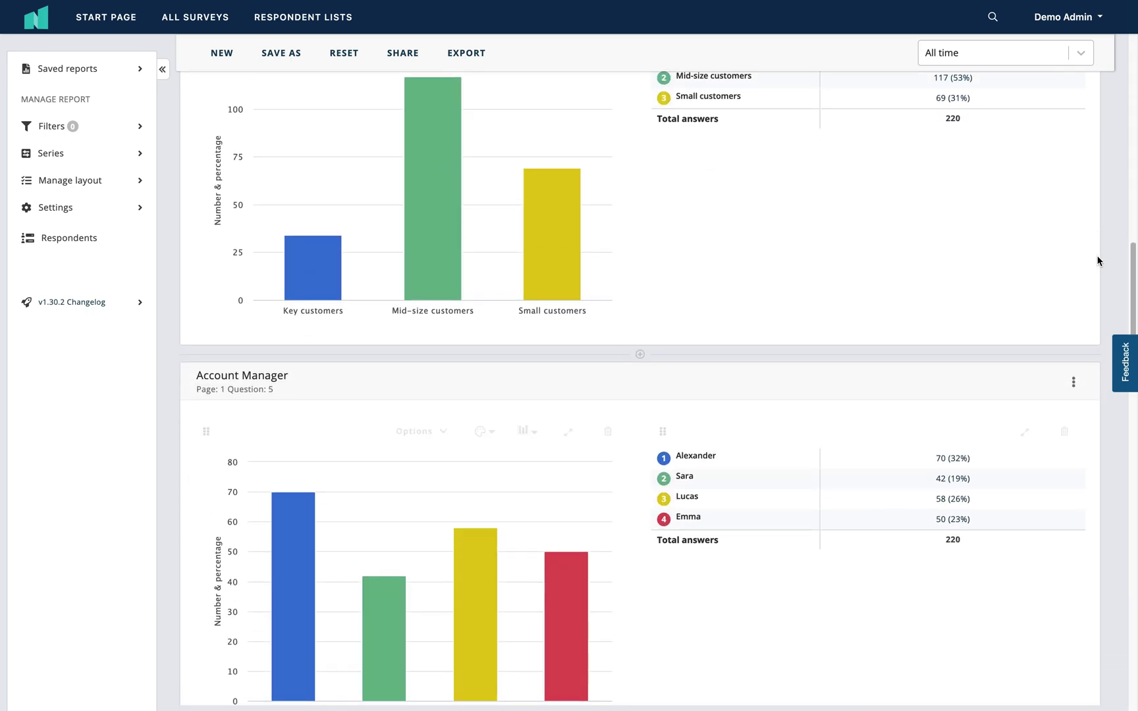
scroll(1098, 261, "down", 7)
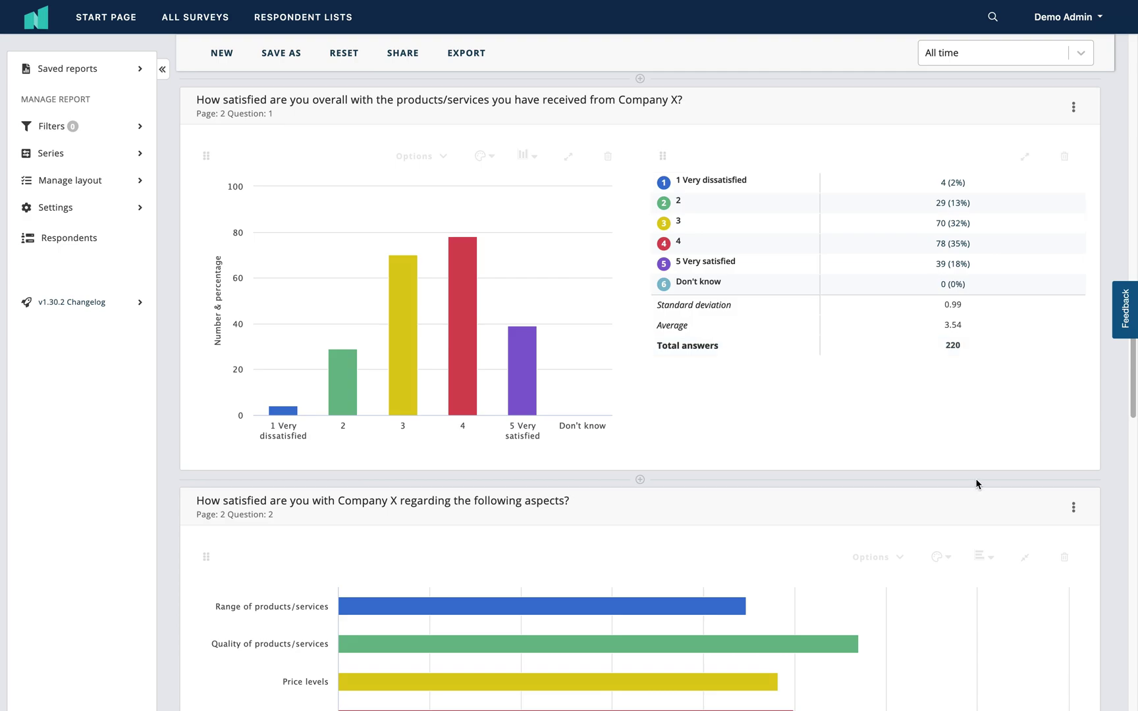
Scroll past the satisfaction chart and matrix table to the NPS question's score of 6
scroll(977, 484, "down", 5)
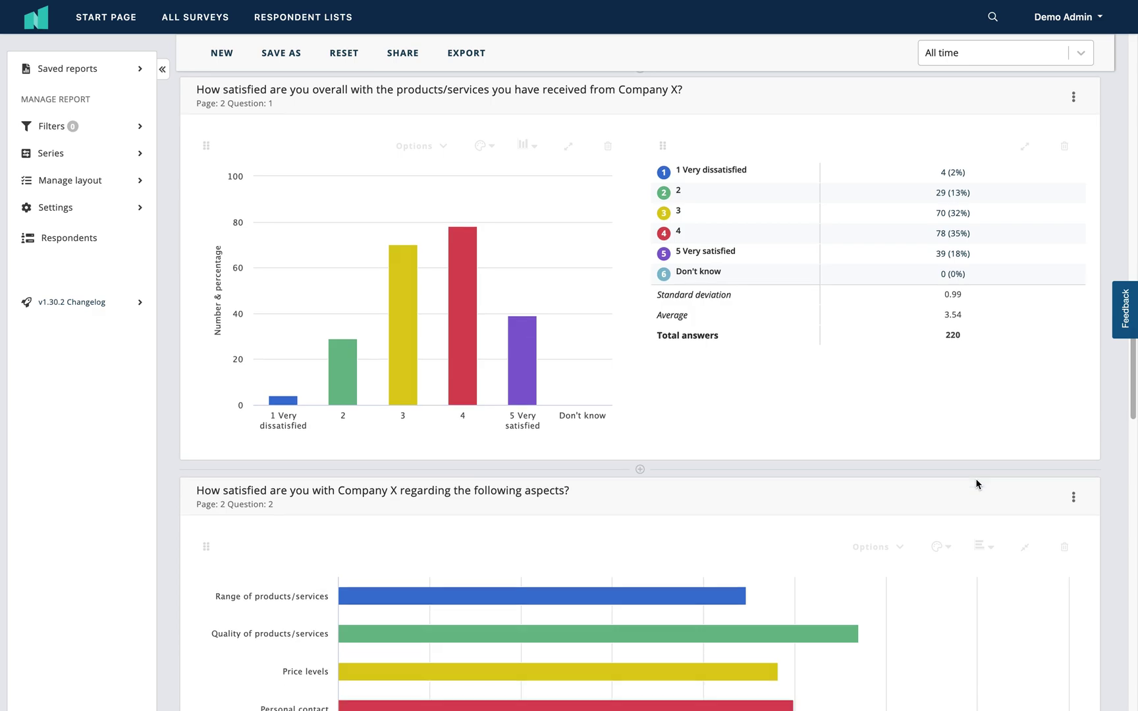
scroll(976, 485, "down", 2)
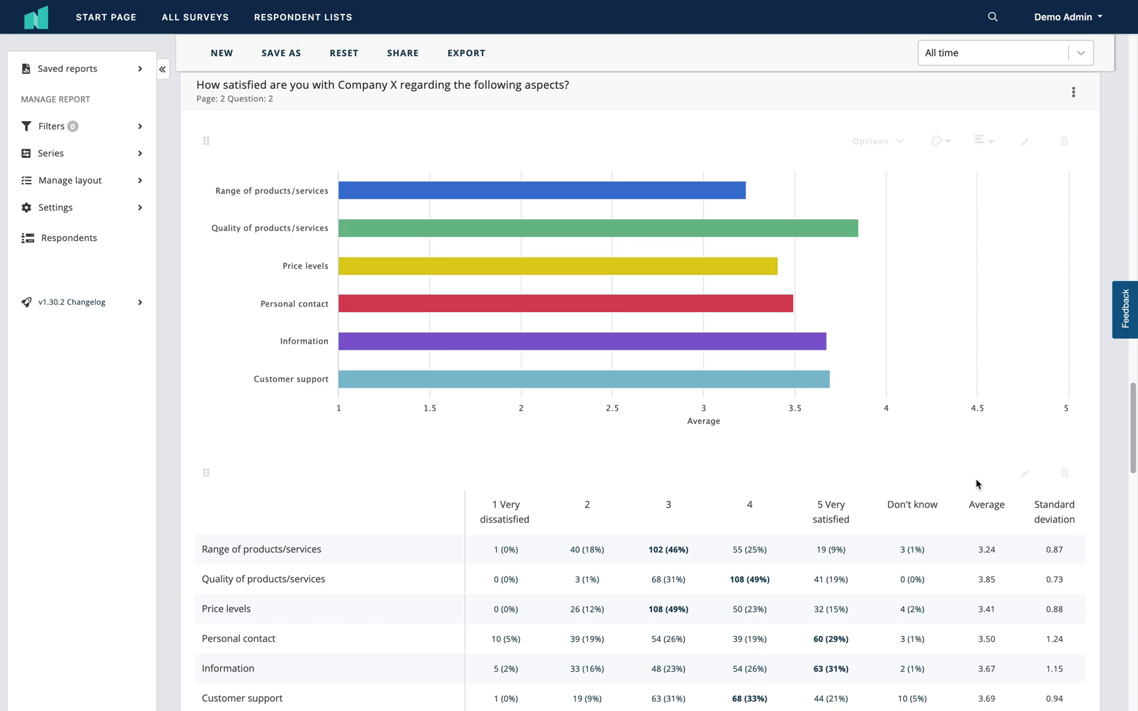
scroll(977, 484, "up", 1)
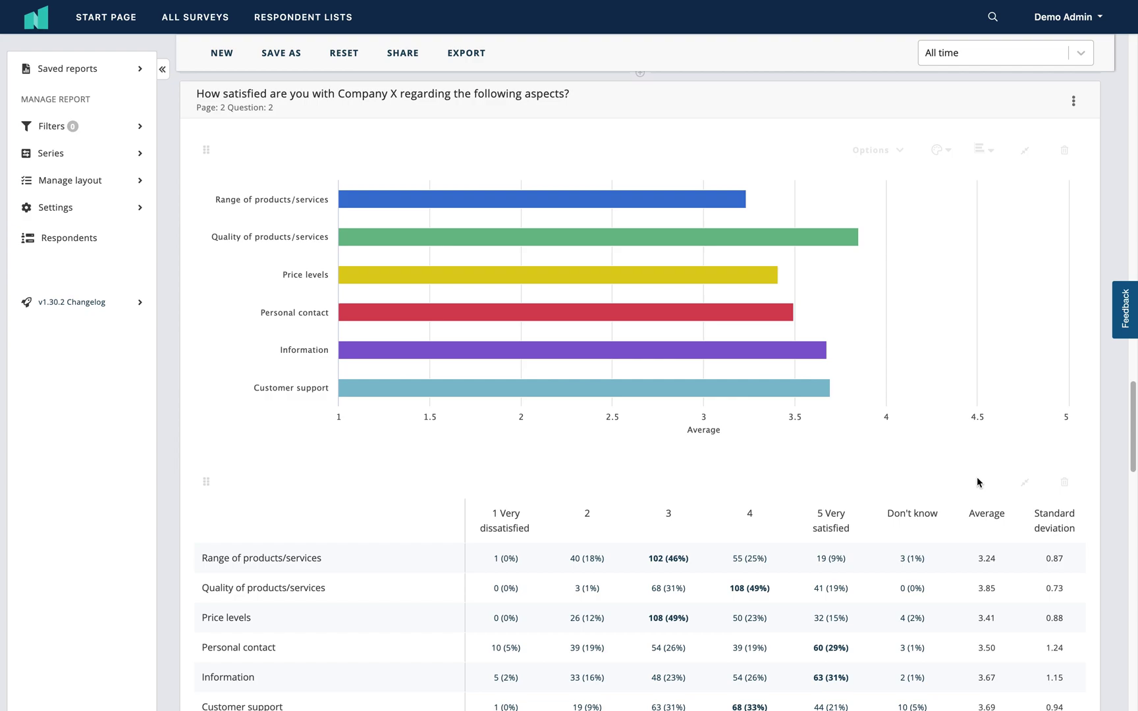
scroll(978, 481, "down", 3)
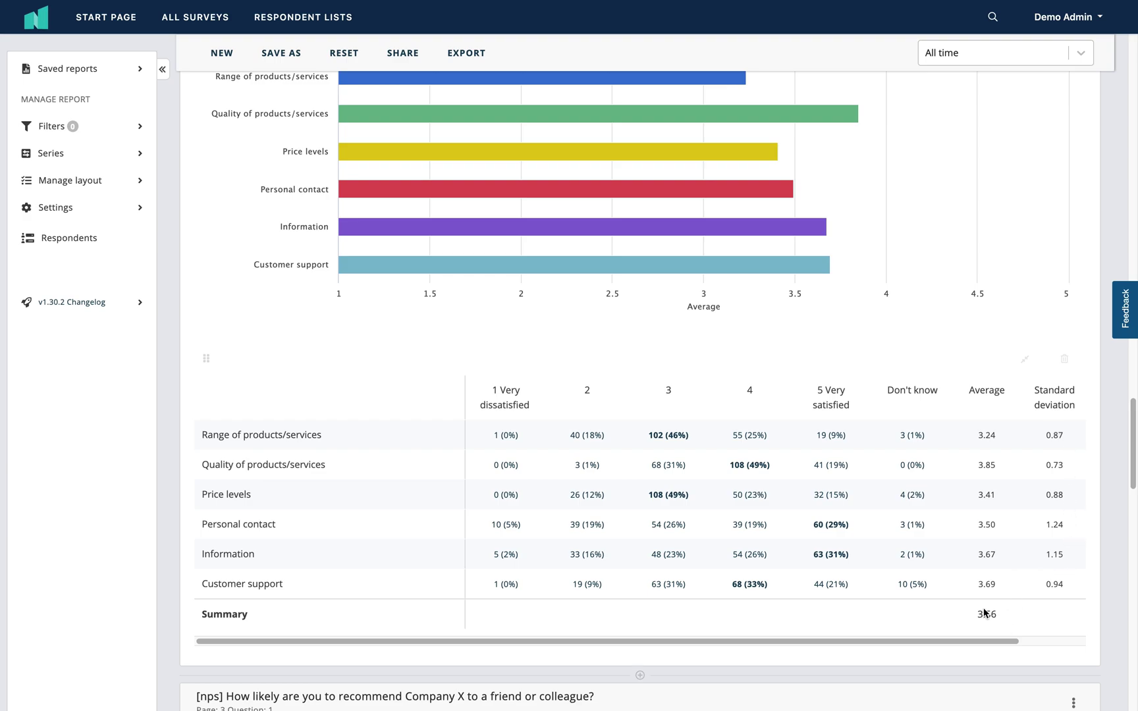
scroll(1110, 529, "up", 2)
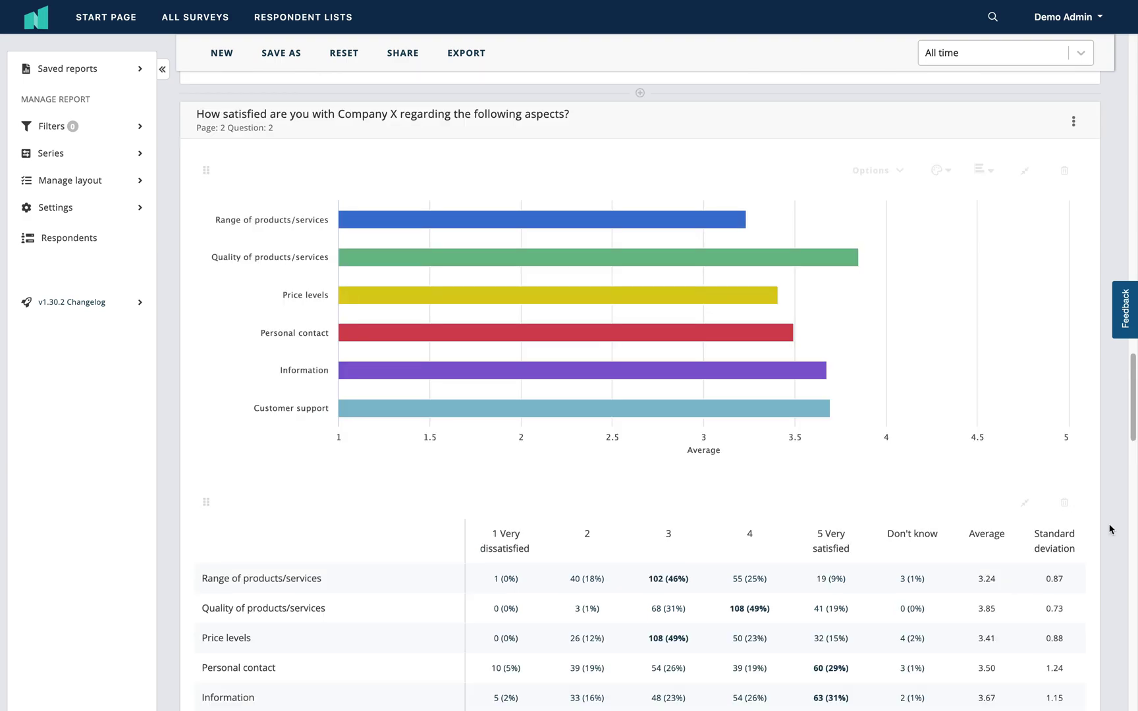
scroll(1110, 529, "down", 8)
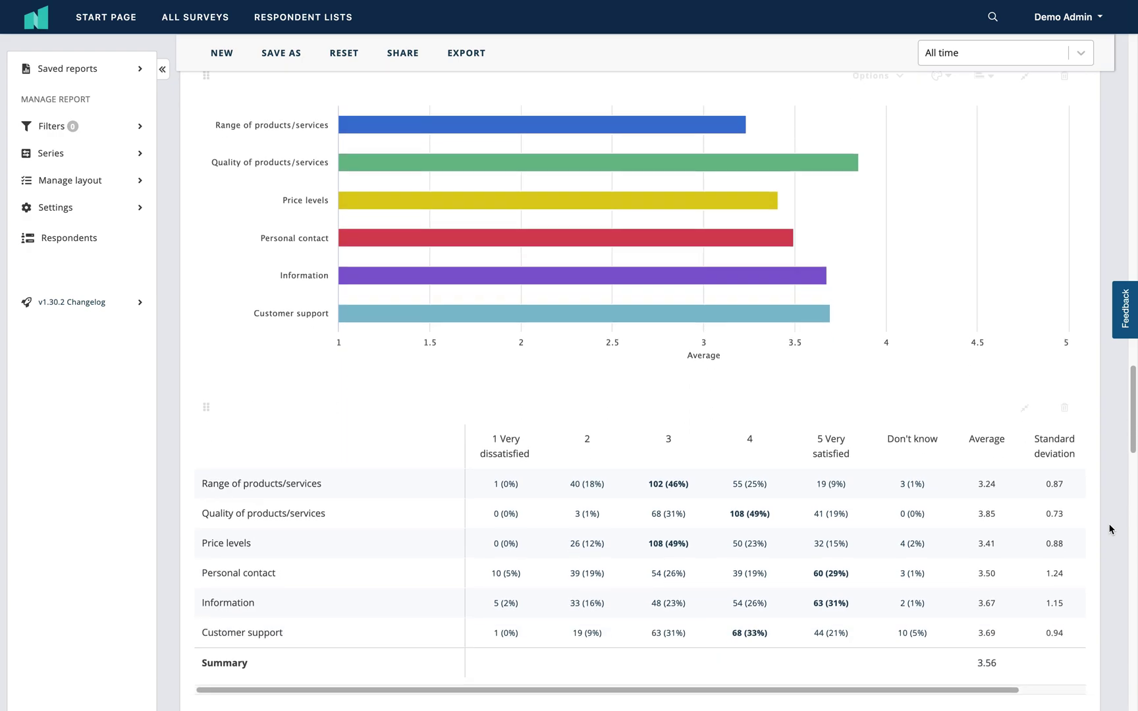
scroll(1110, 529, "down", 4)
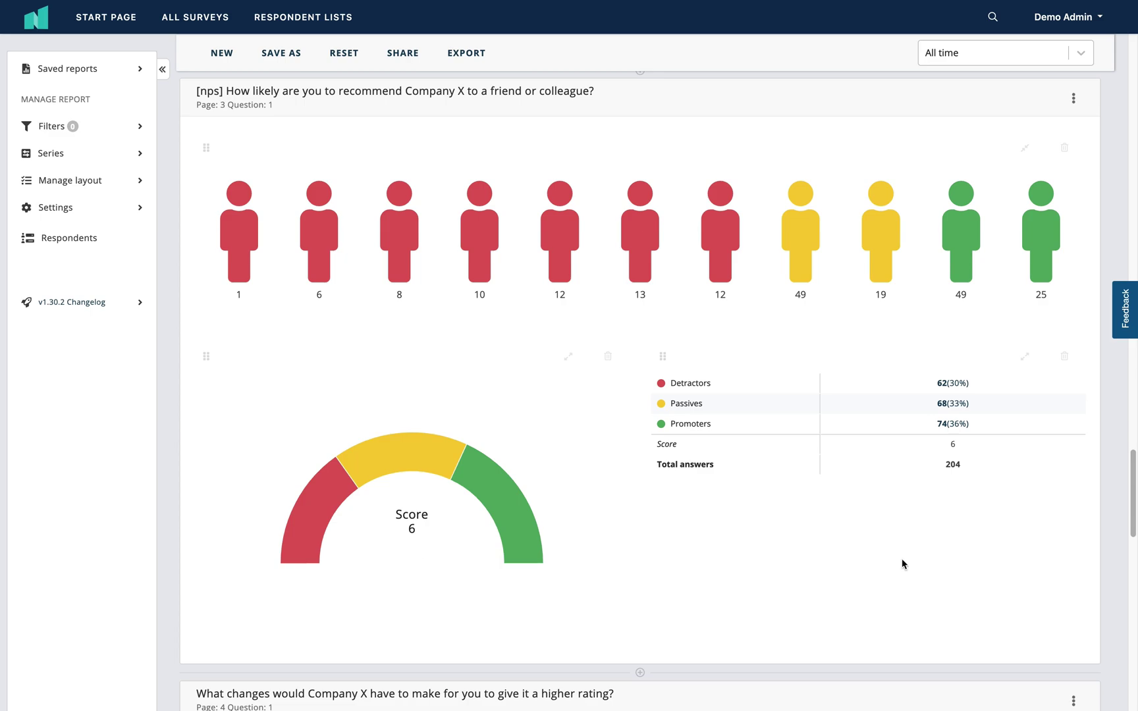
Scroll past the NPS gauge to the Page 4, Question 1 word cloud
scroll(902, 563, "down", 4)
scroll(902, 564, "down", 5)
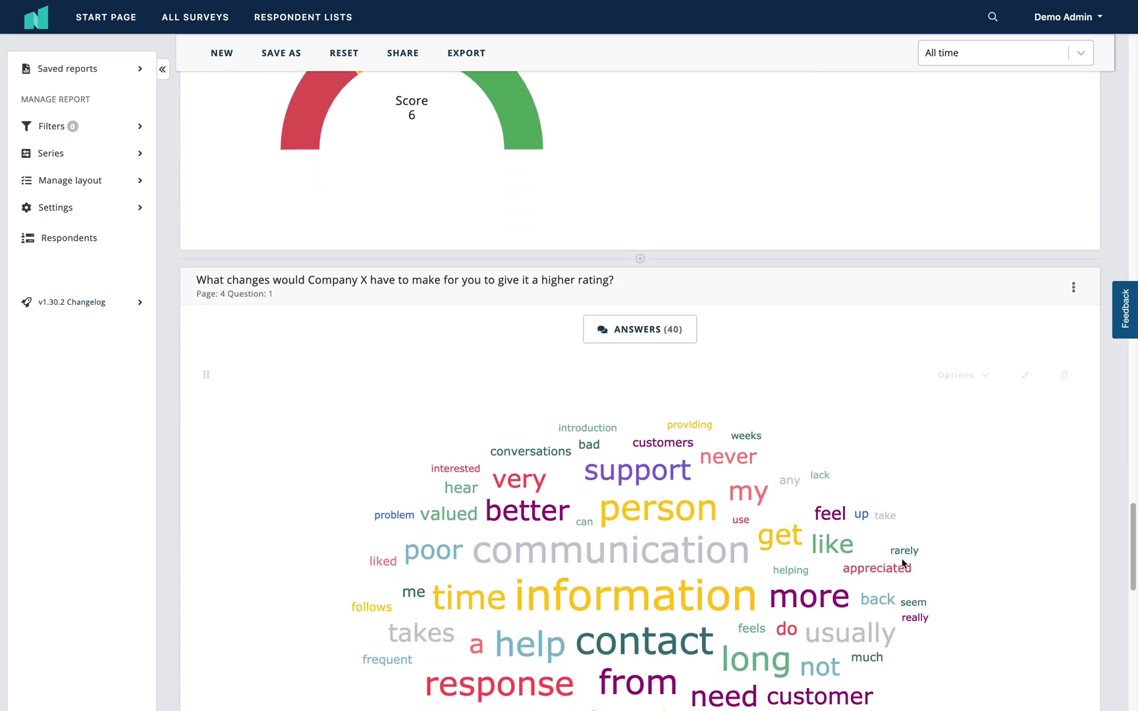
scroll(901, 563, "down", 1)
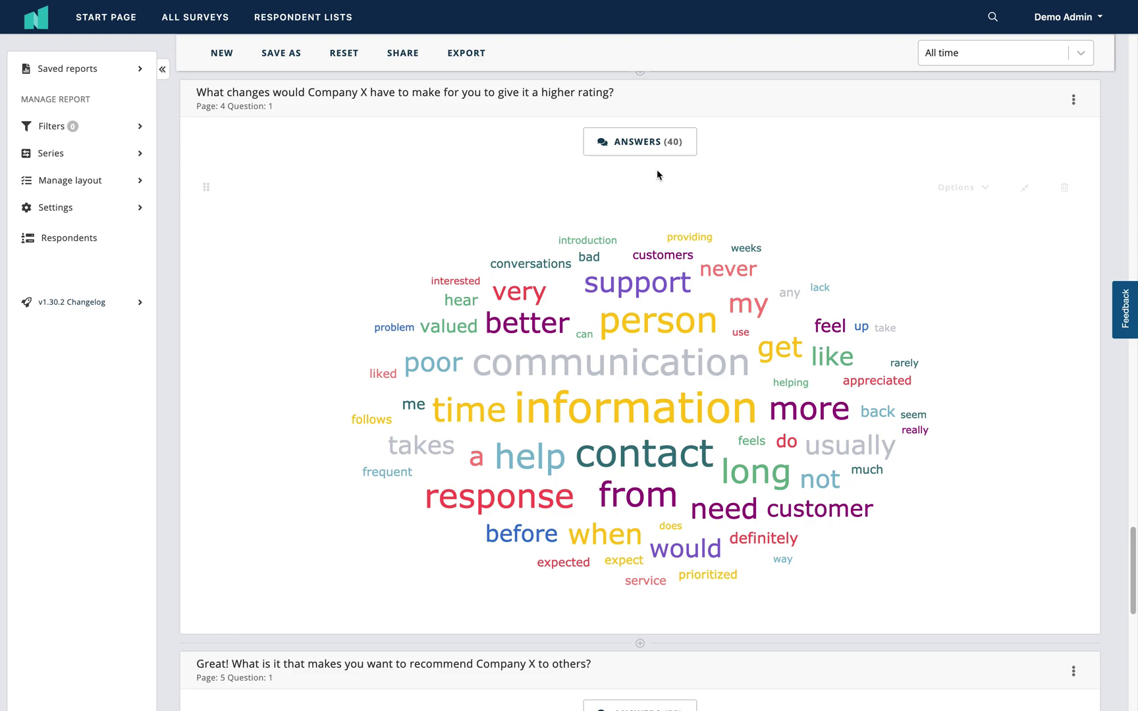
left_click(636, 155)
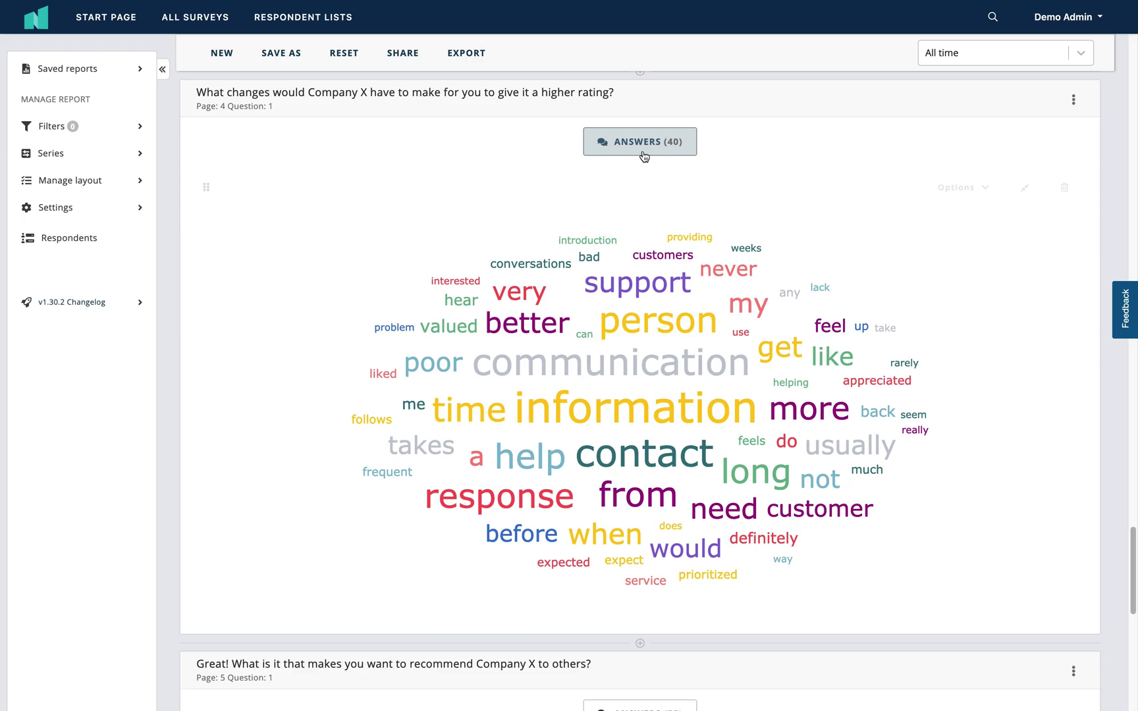
mouse_move(663, 367)
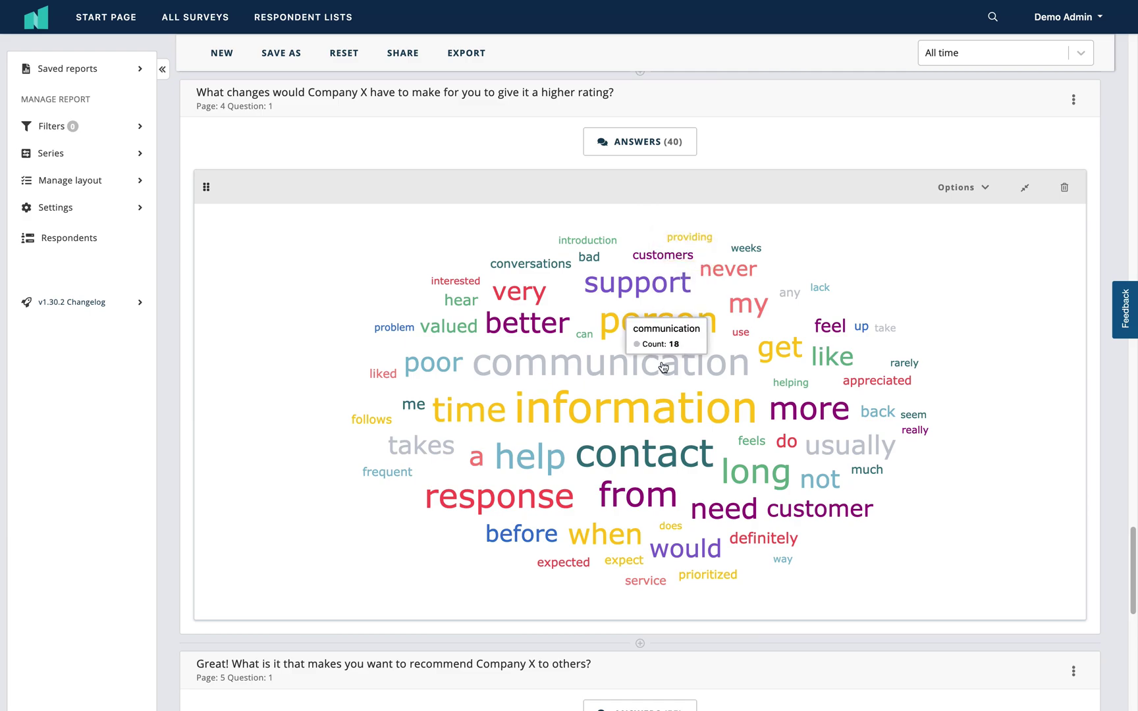
mouse_move(533, 413)
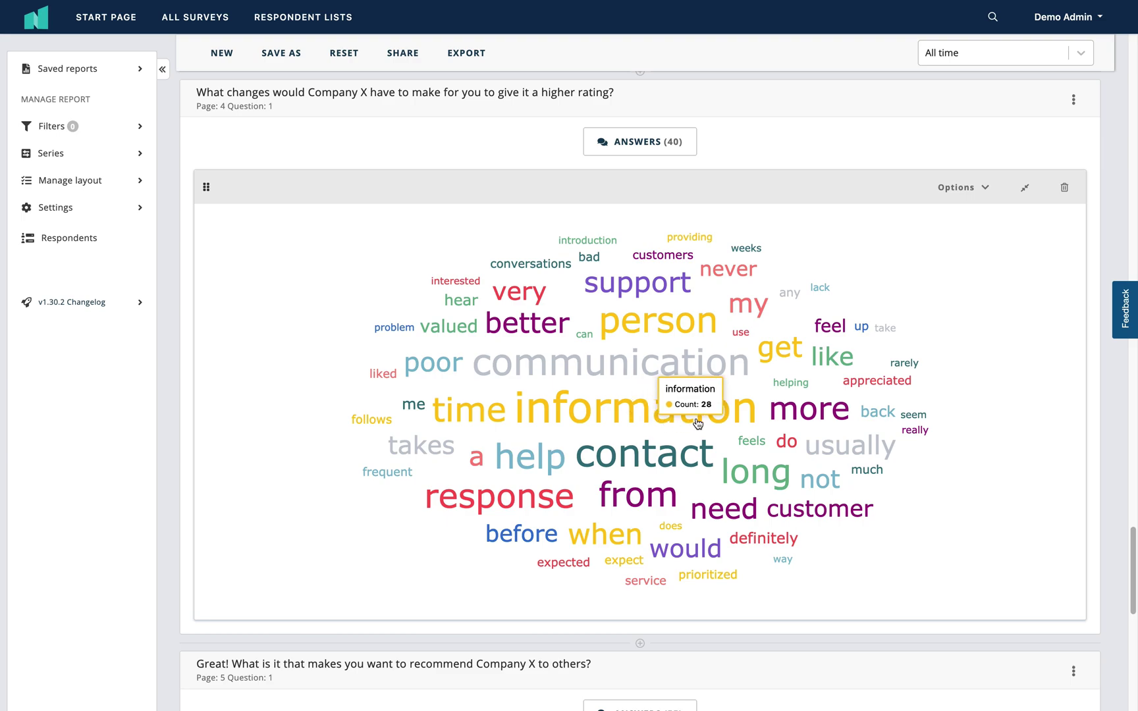
mouse_move(772, 420)
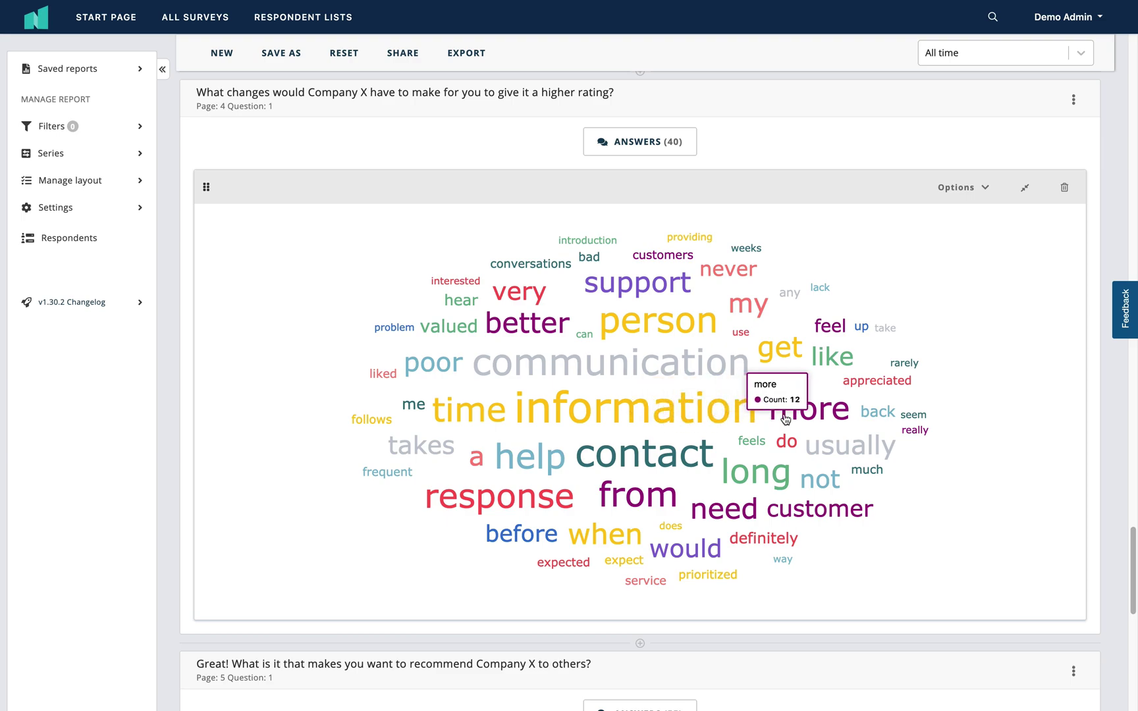
mouse_move(868, 420)
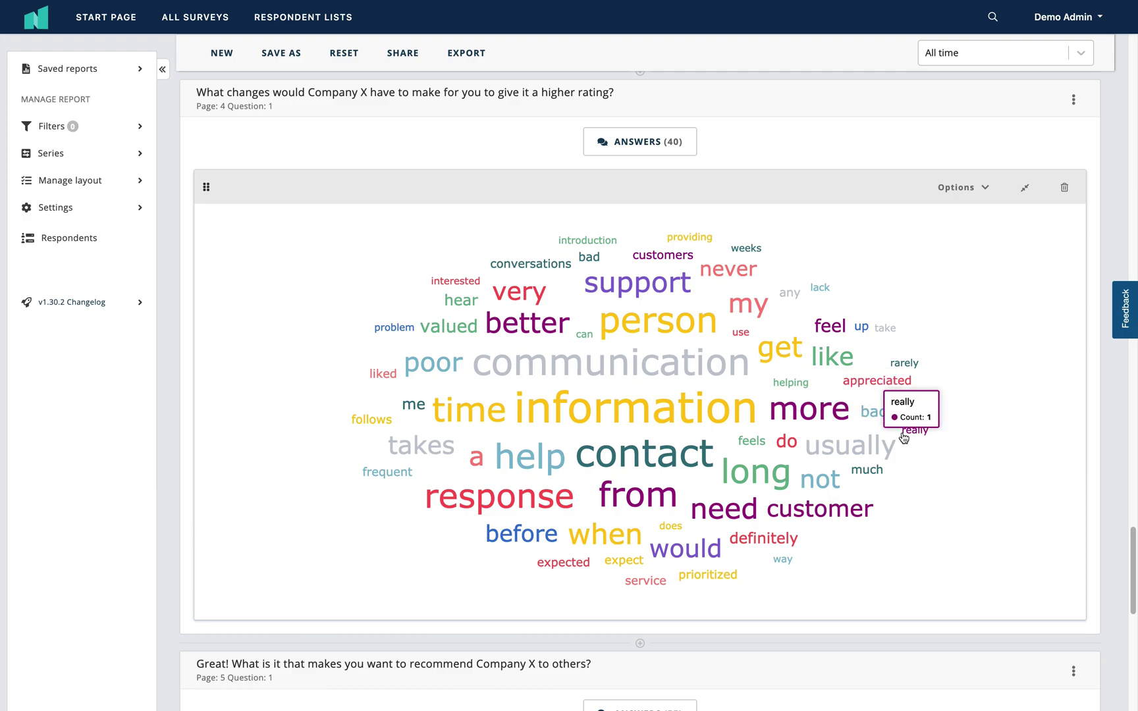
mouse_move(731, 437)
mouse_move(641, 415)
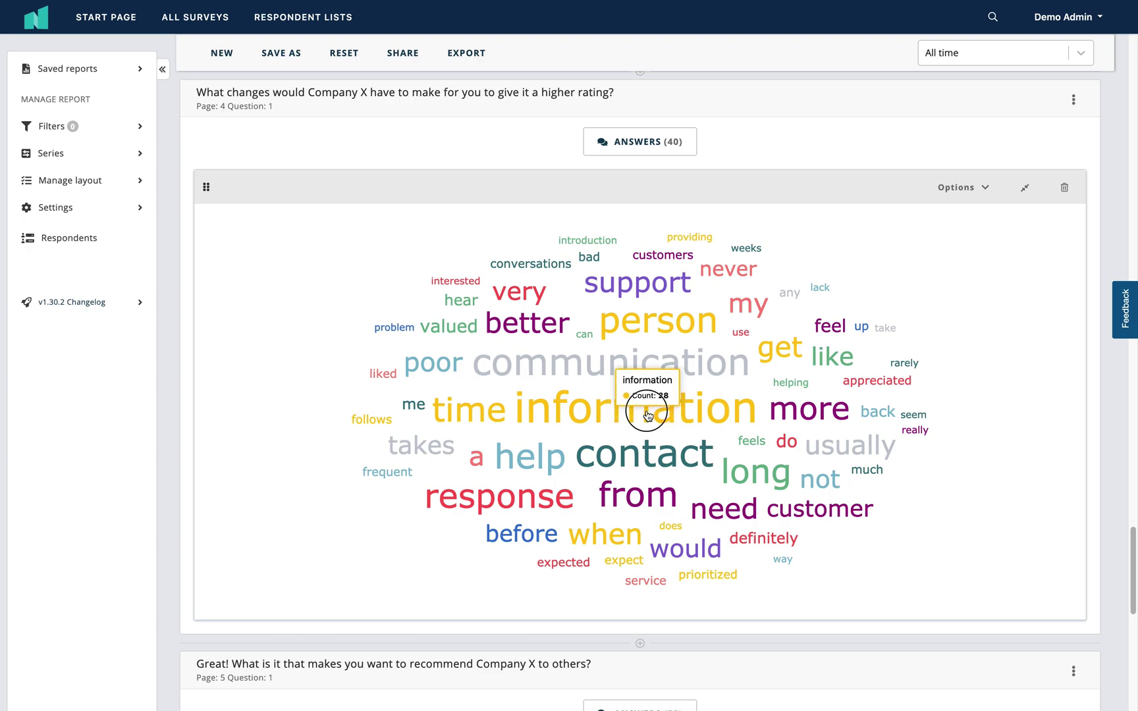
left_click(648, 415)
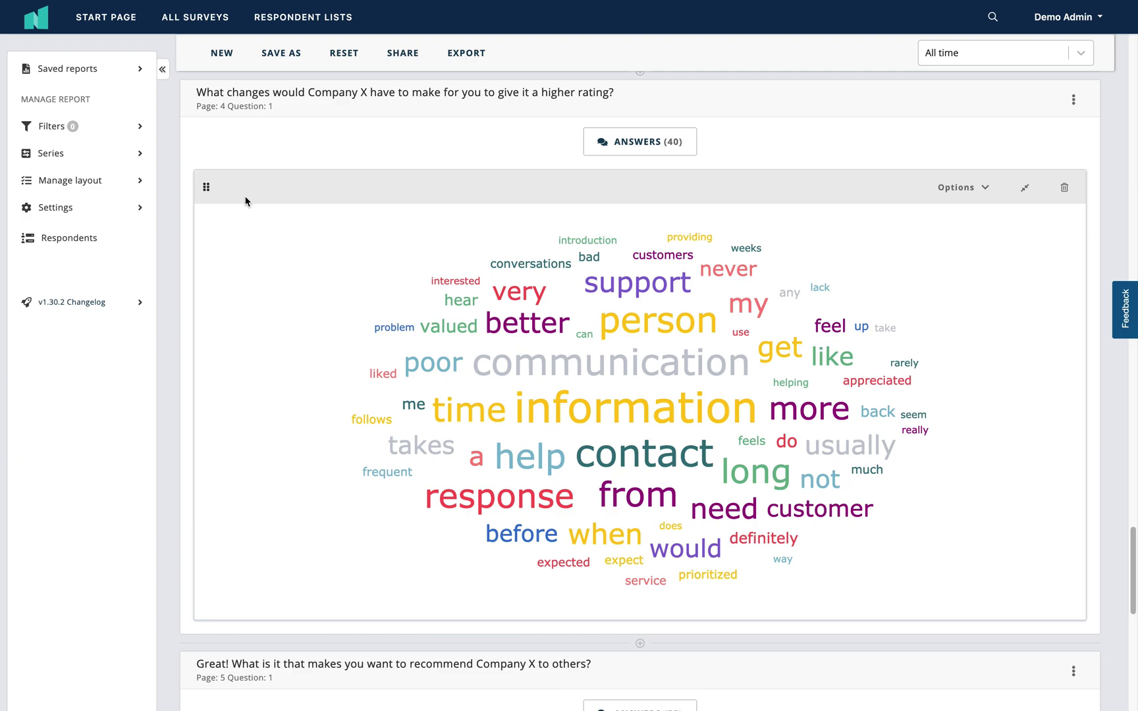
In the word cloud options, review the Font and Text layout choices and set Shape to Circle
left_click(984, 191)
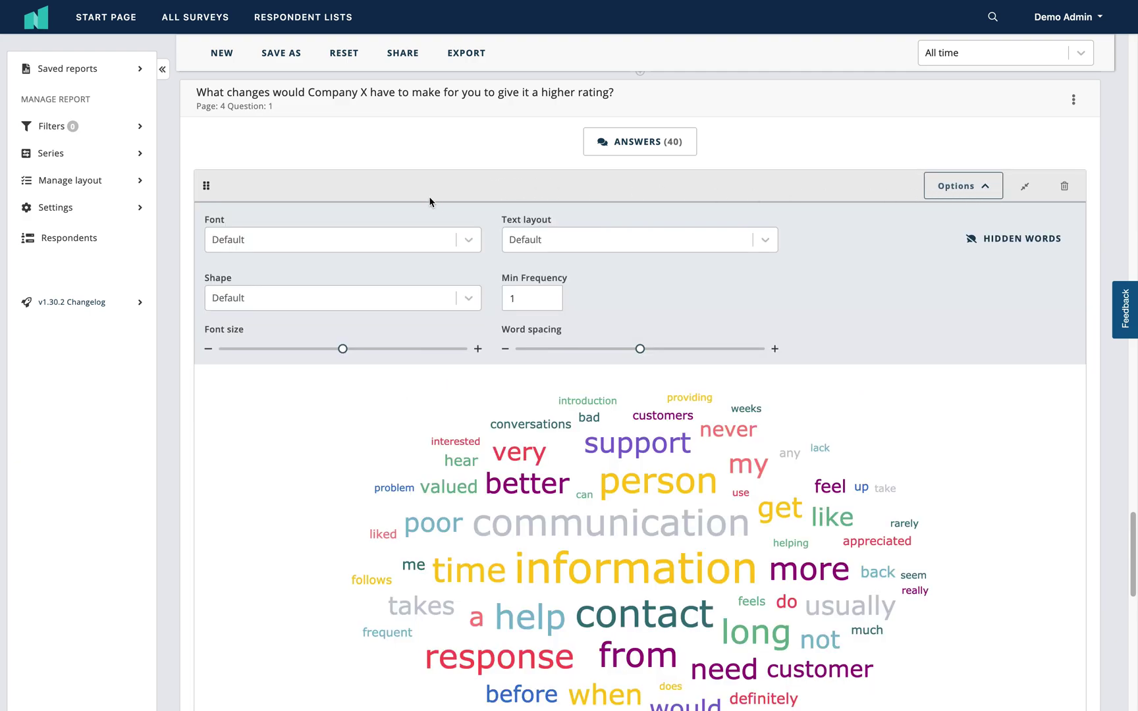
left_click(467, 243)
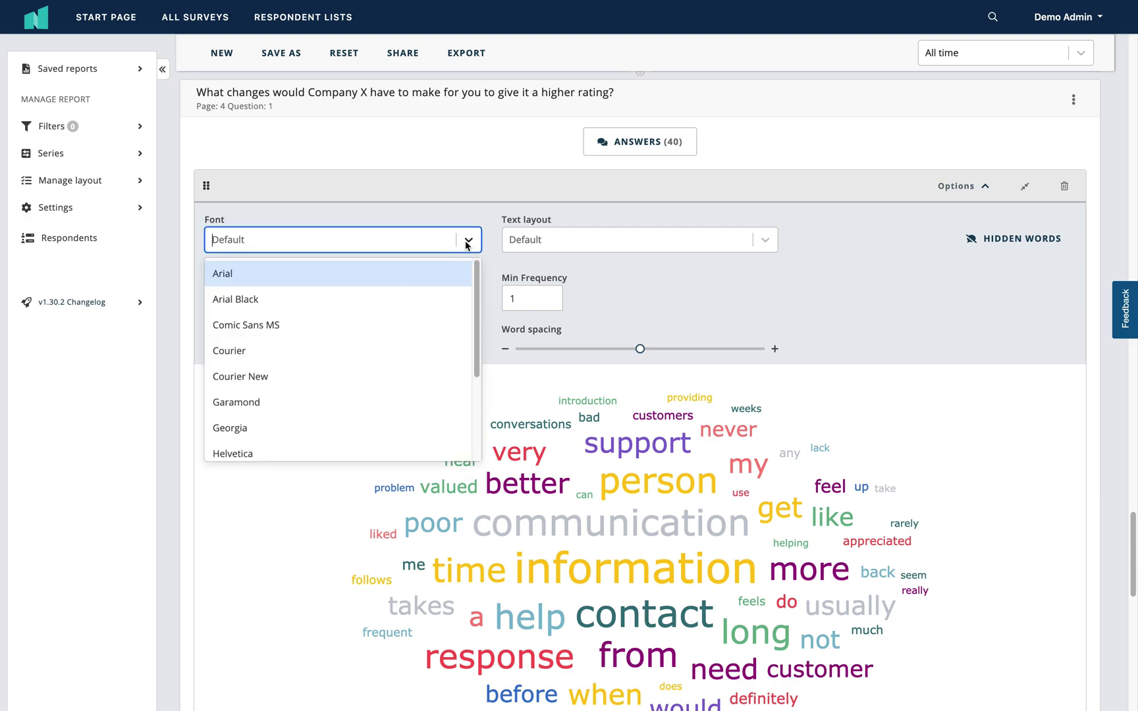
left_click(467, 243)
left_click(766, 241)
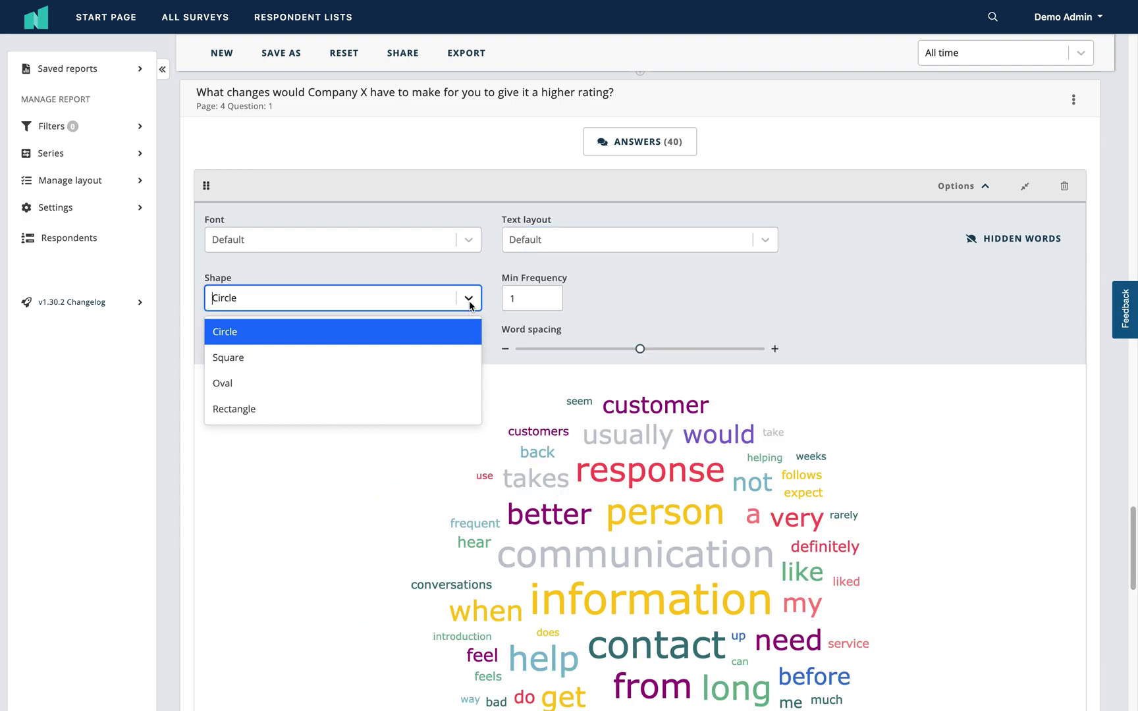
left_click(470, 305)
left_click(546, 299)
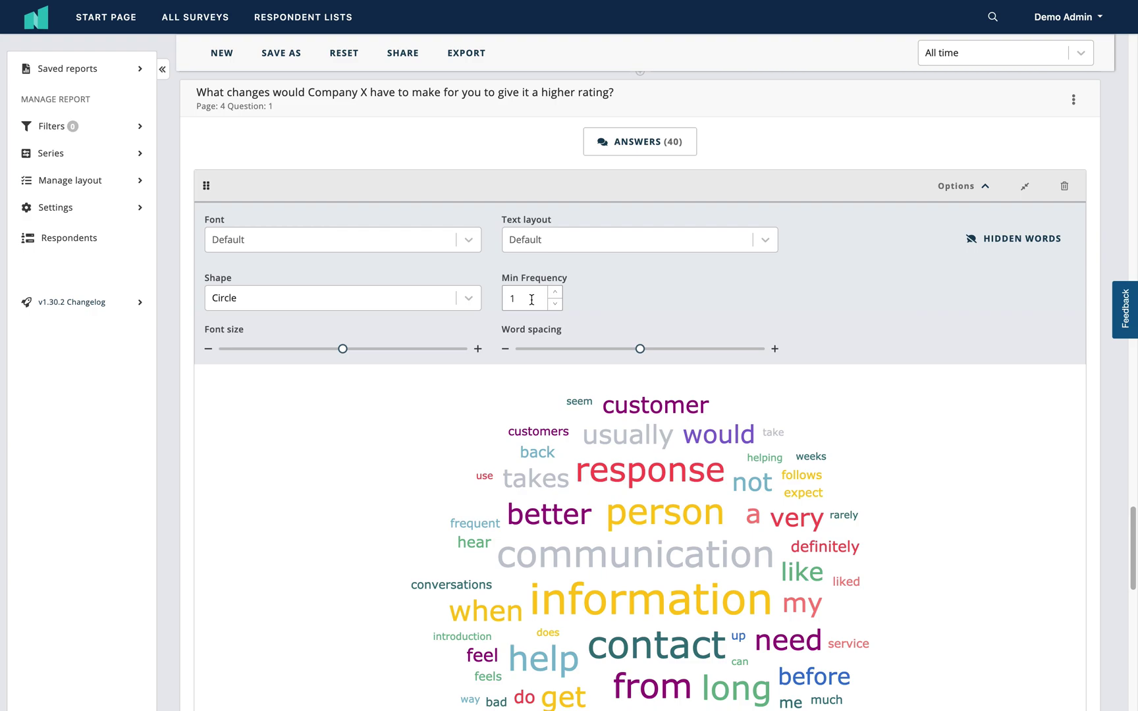
Raise the word cloud's minimum frequency to 4, then reset it to 1
left_click(556, 293)
left_click(556, 293)
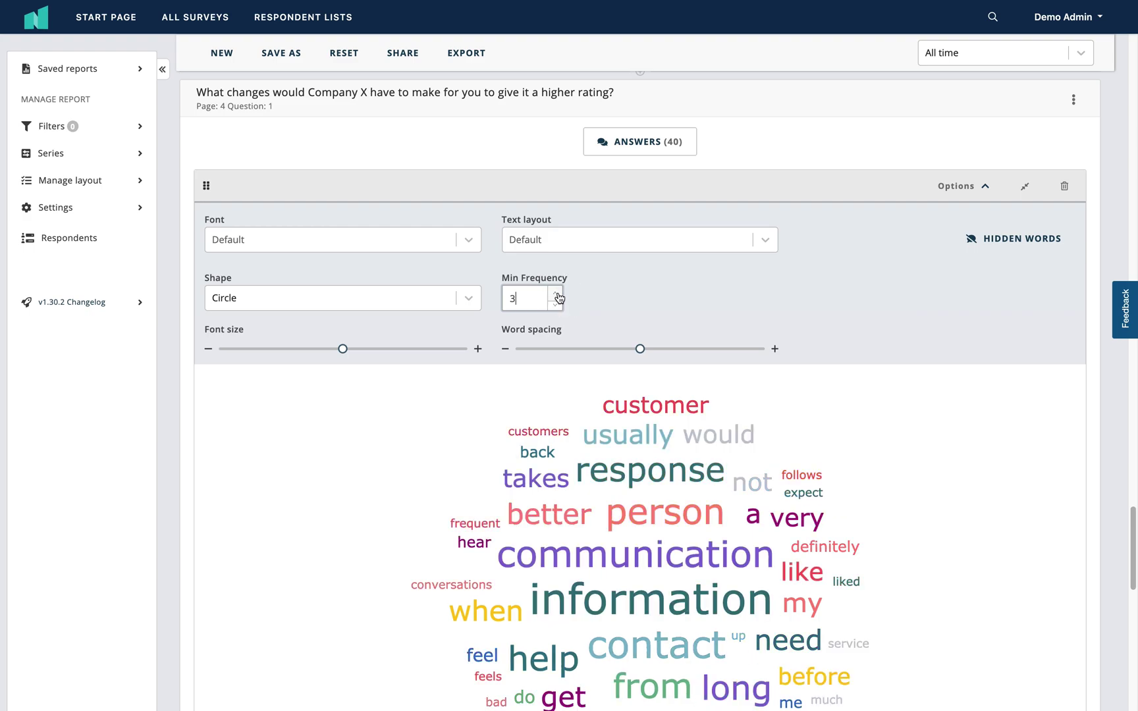
left_click(556, 293)
key("BackSpace")
type("1")
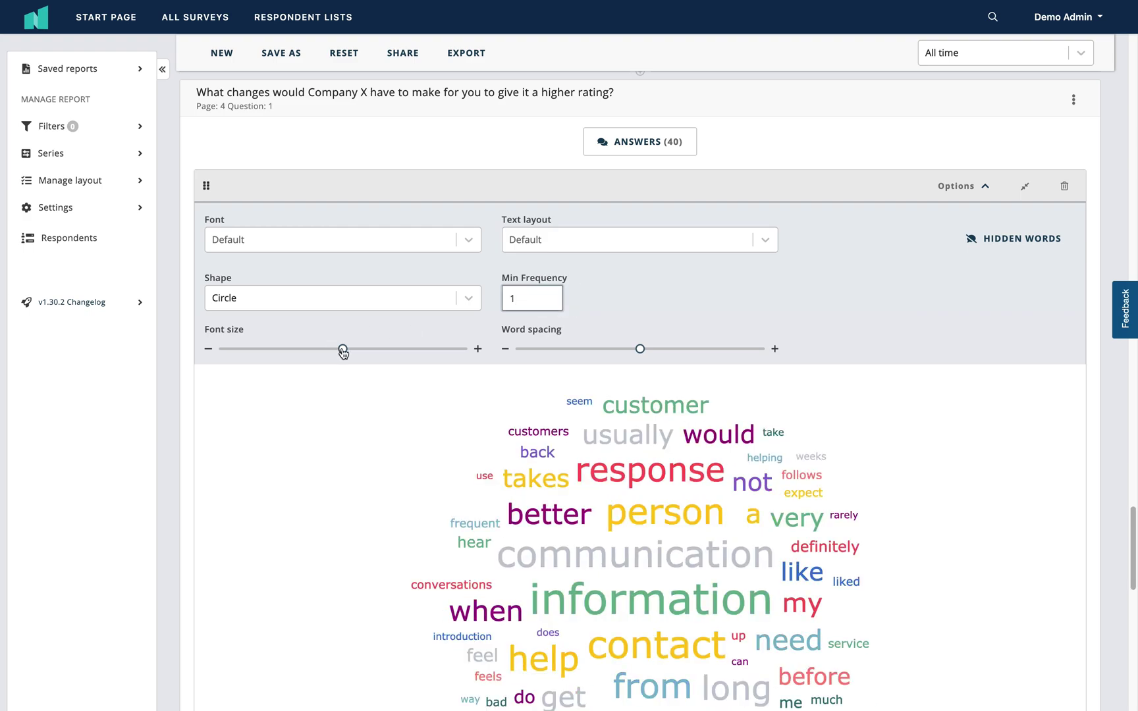
Try larger font size and word spacing, then bring up the Hidden Words blacklist settings
left_click_drag(343, 350, 399, 354)
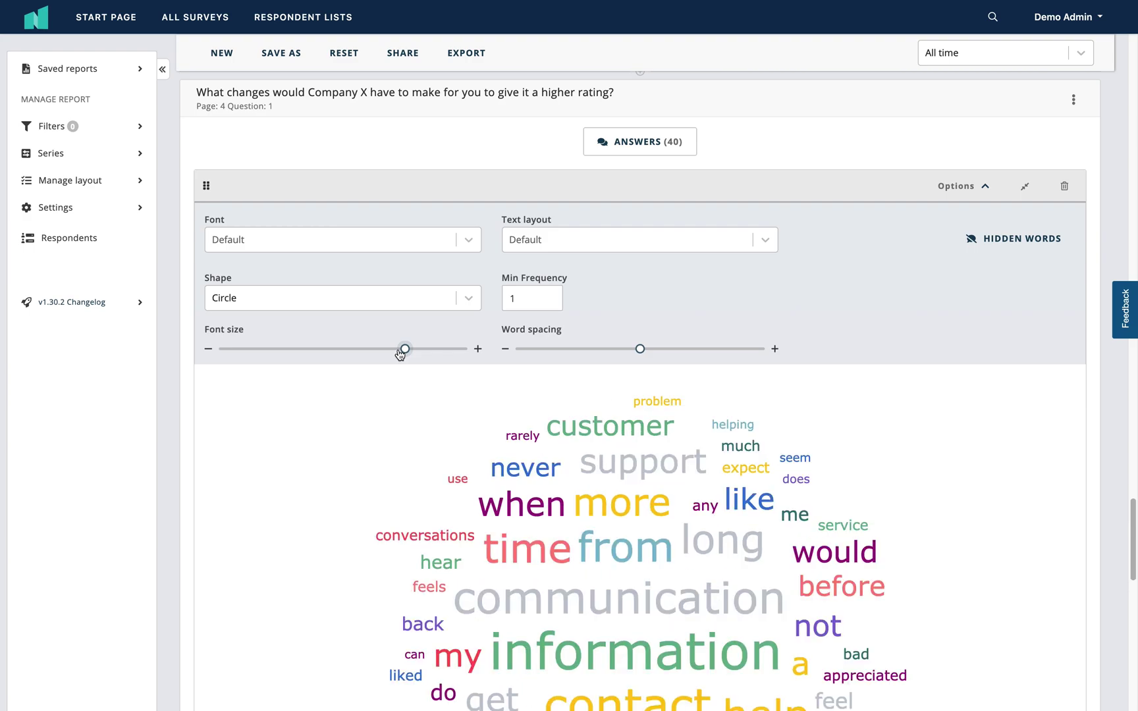
left_click_drag(641, 354, 692, 355)
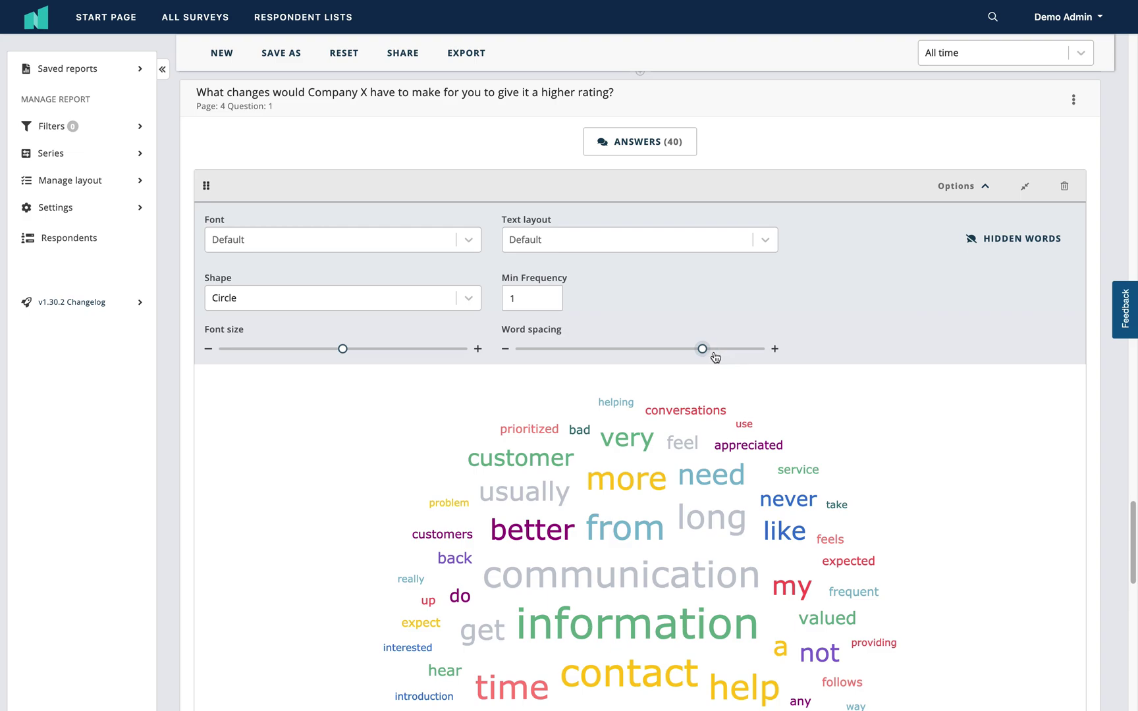
left_click(552, 351)
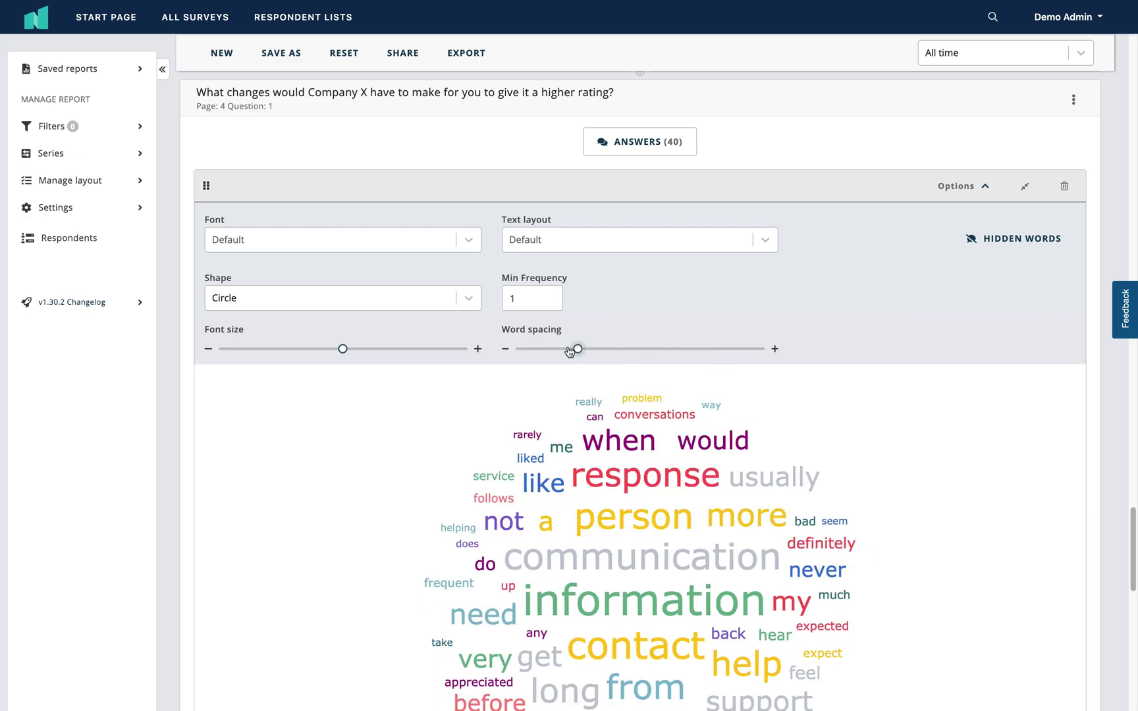
left_click_drag(571, 350, 641, 350)
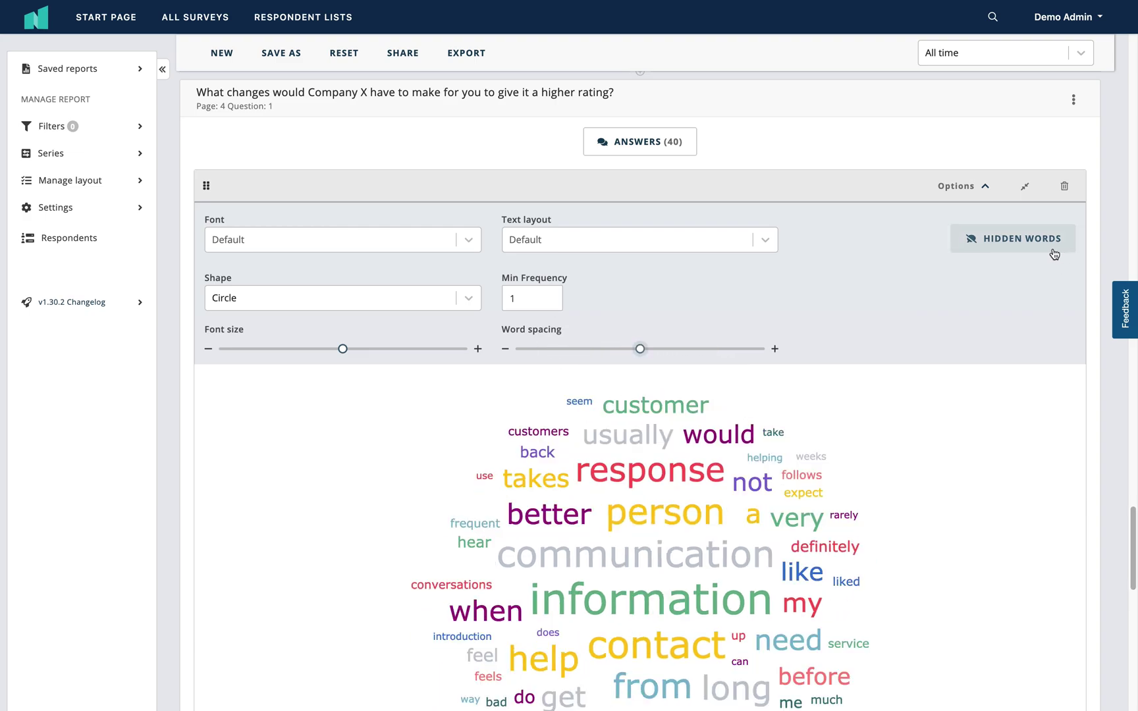
left_click(1054, 248)
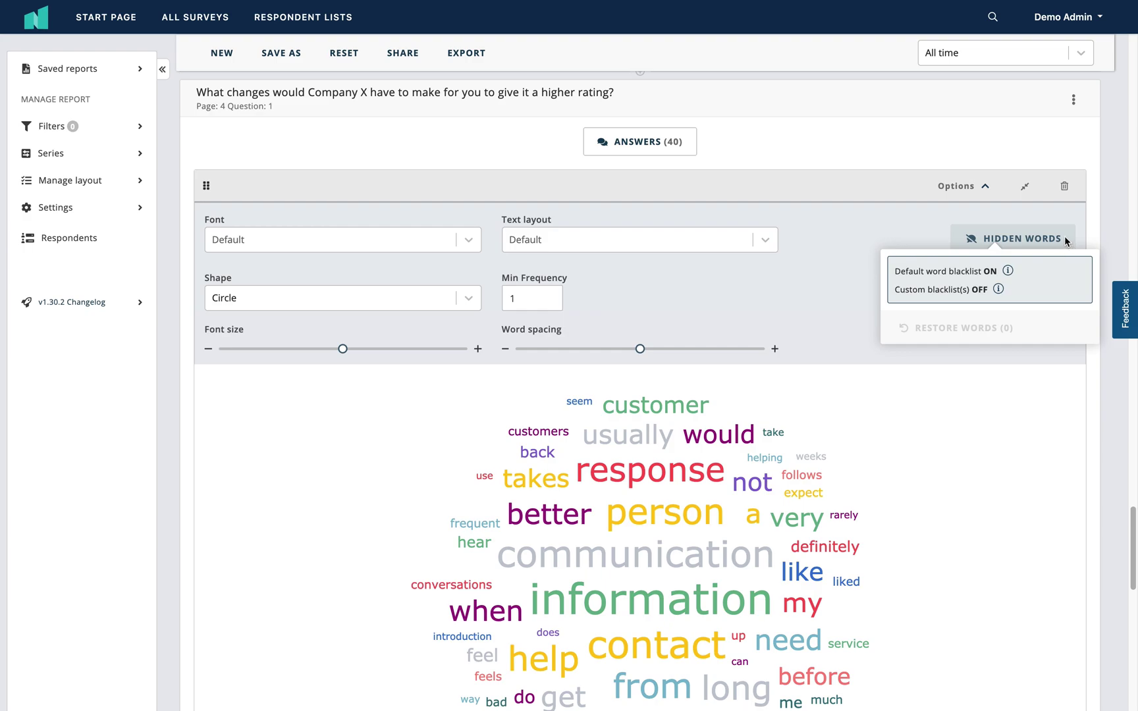